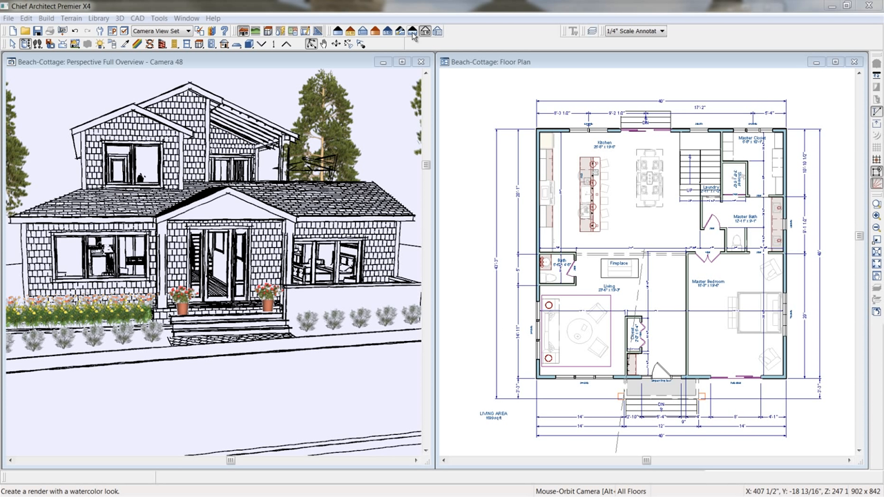
# Render the exterior perspective as watercolor, technical illustration and vector view, finishing with the standard rendering technique.
pyautogui.click(412, 32)
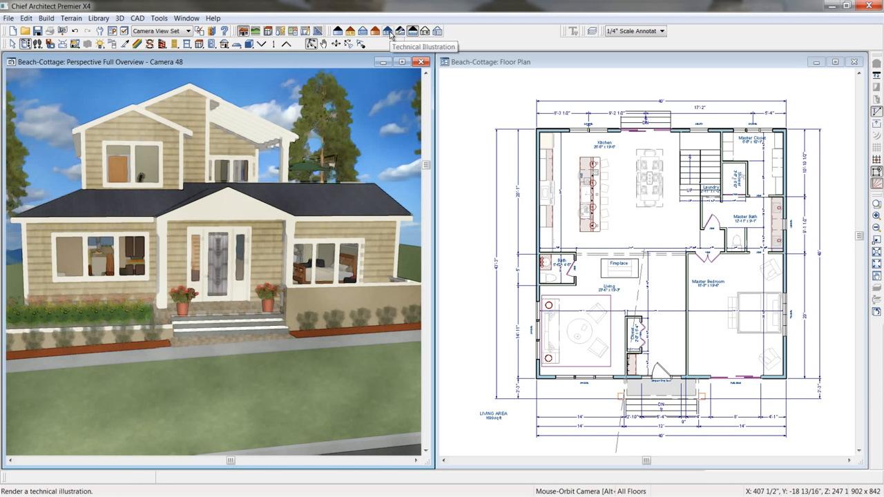
pyautogui.click(387, 31)
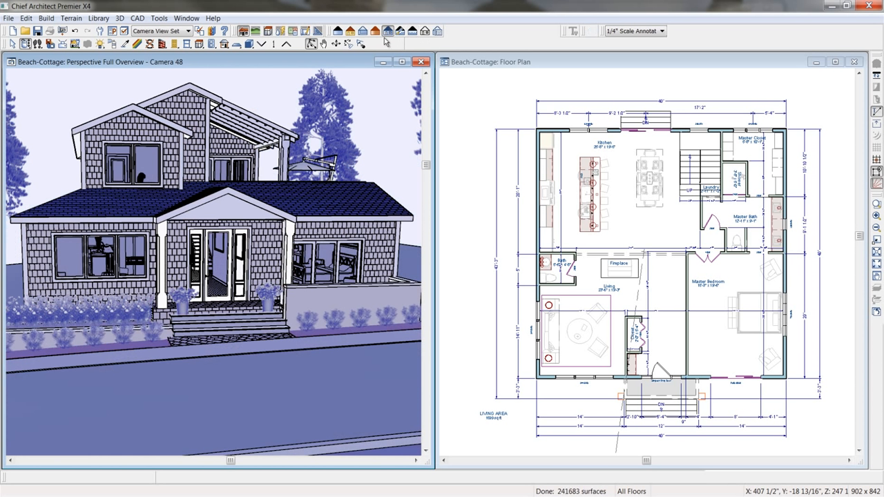
pyautogui.click(349, 33)
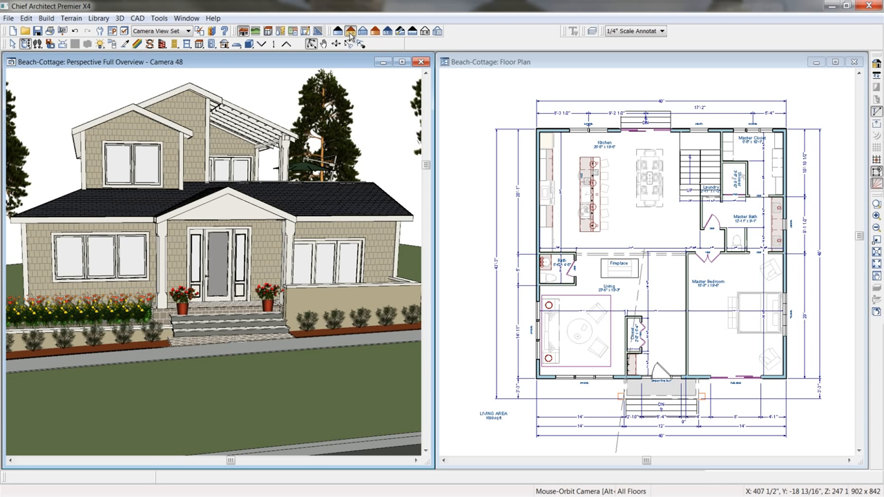
pyautogui.click(338, 31)
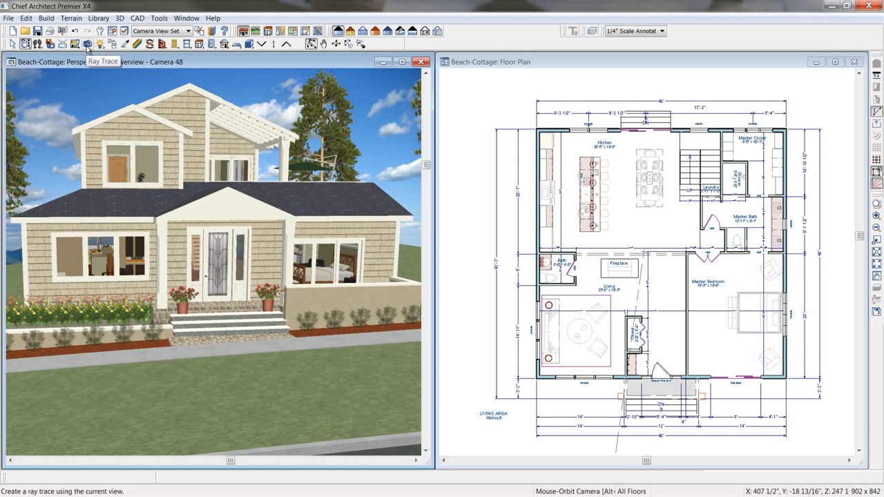
# Review the ray trace wizard's settings for an outdoor standard-quality image, including image size, environment lighting and focal blur, without saving a configuration.
pyautogui.click(88, 44)
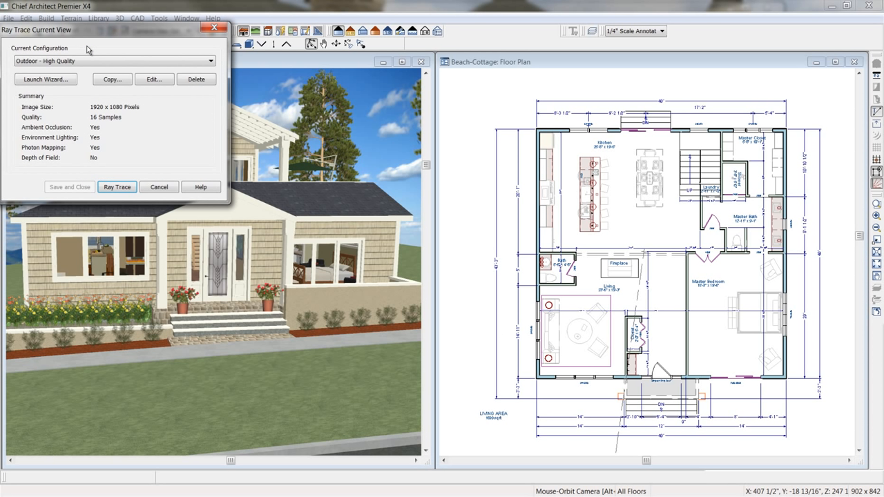
pyautogui.click(58, 84)
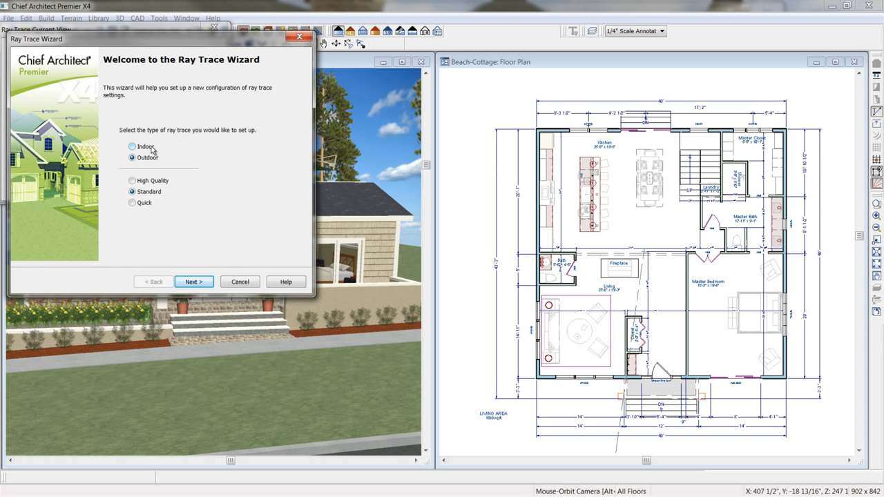
pyautogui.click(198, 282)
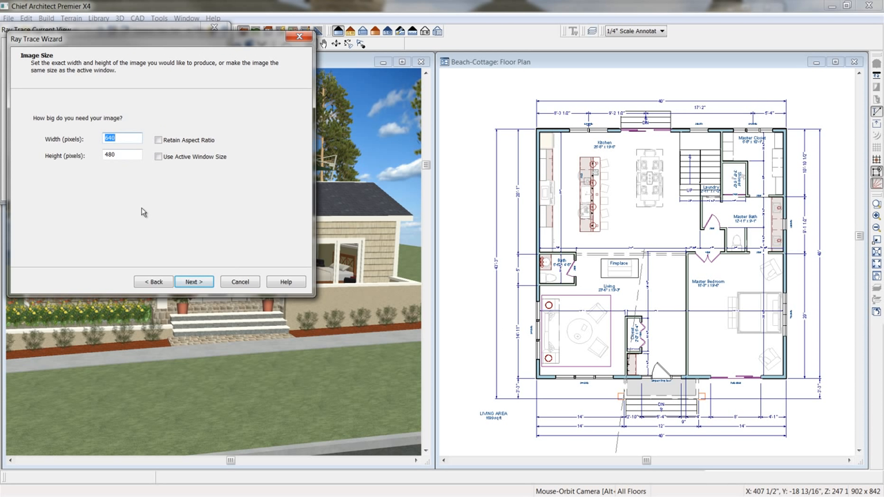
pyautogui.click(194, 282)
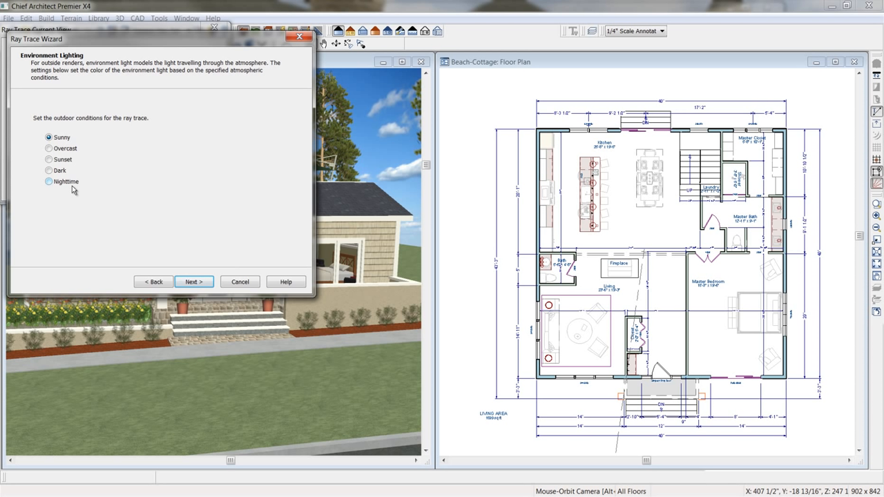
pyautogui.click(203, 283)
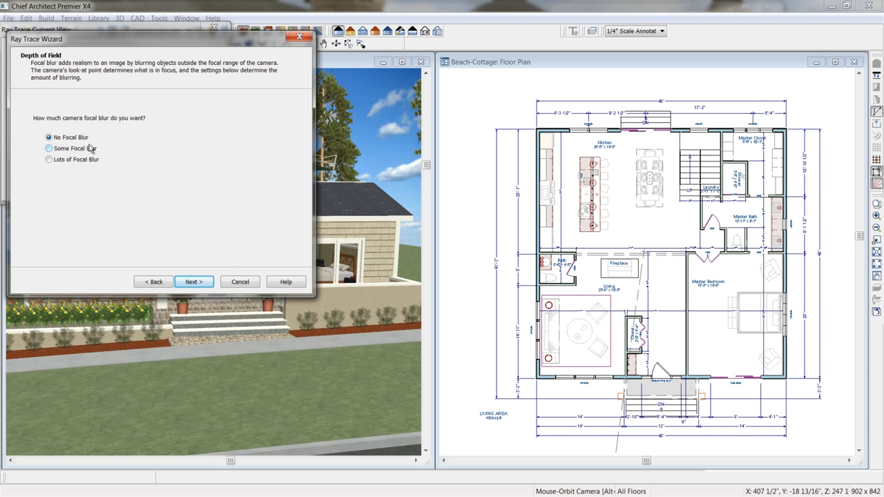
pyautogui.click(201, 283)
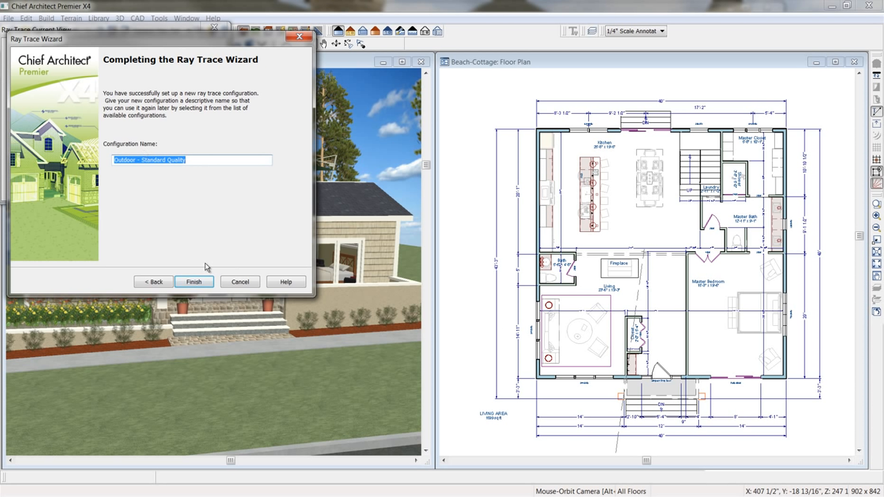
pyautogui.click(237, 283)
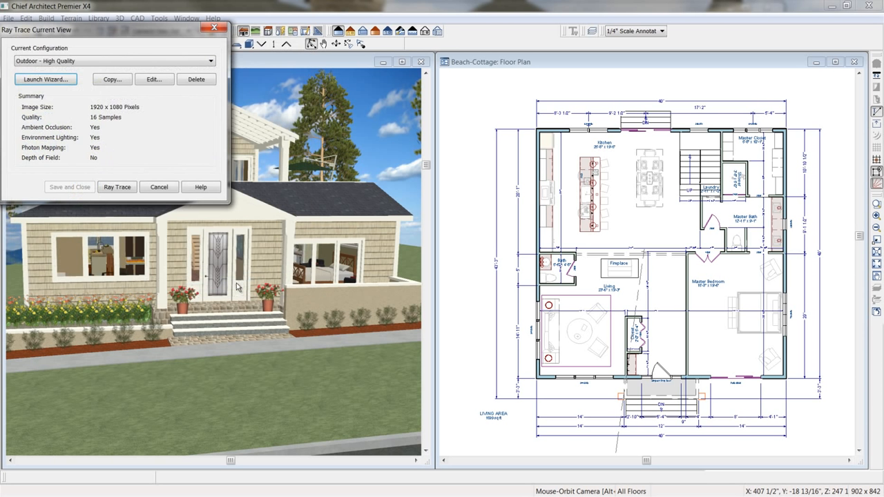
pyautogui.click(158, 188)
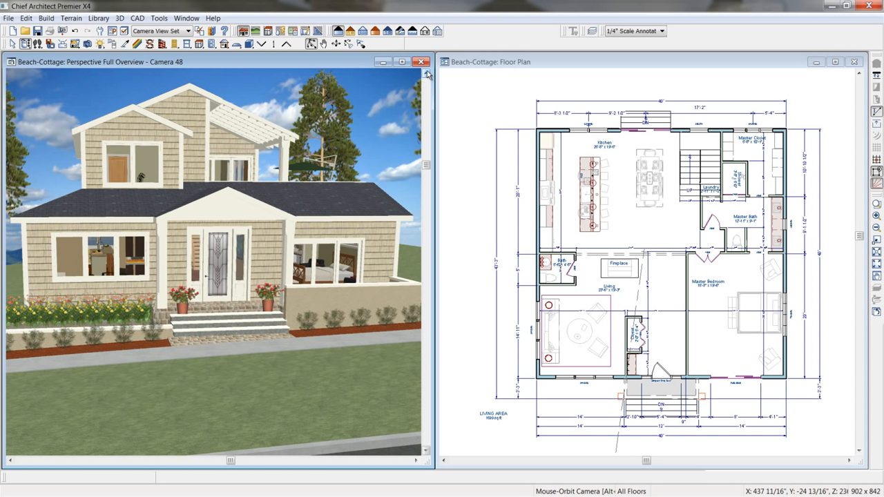
# Create a new layout document and maximize its window.
pyautogui.click(7, 18)
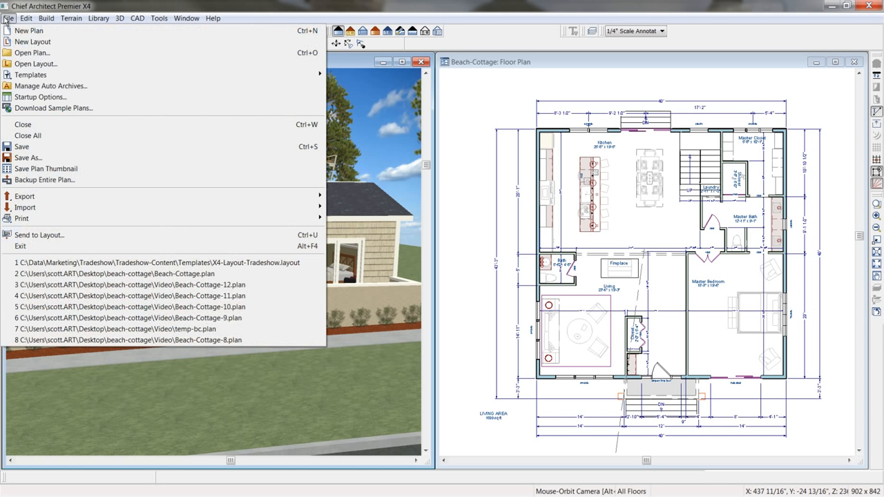
pyautogui.click(54, 44)
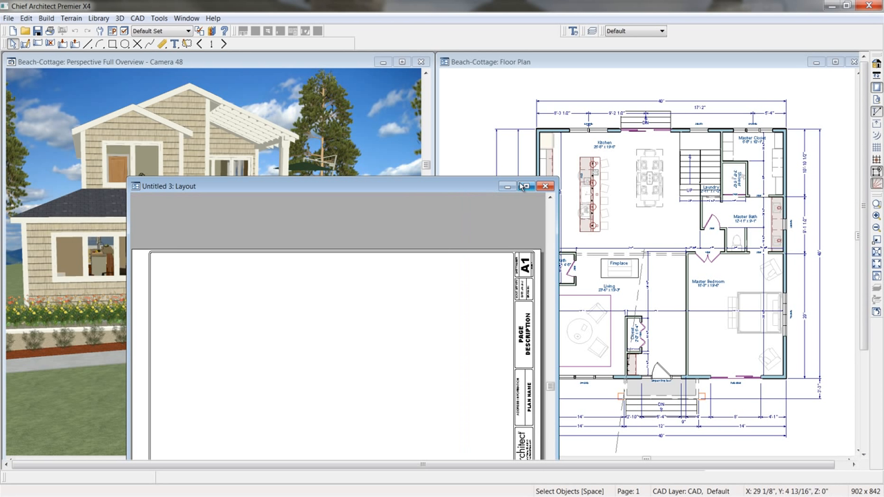
pyautogui.click(525, 186)
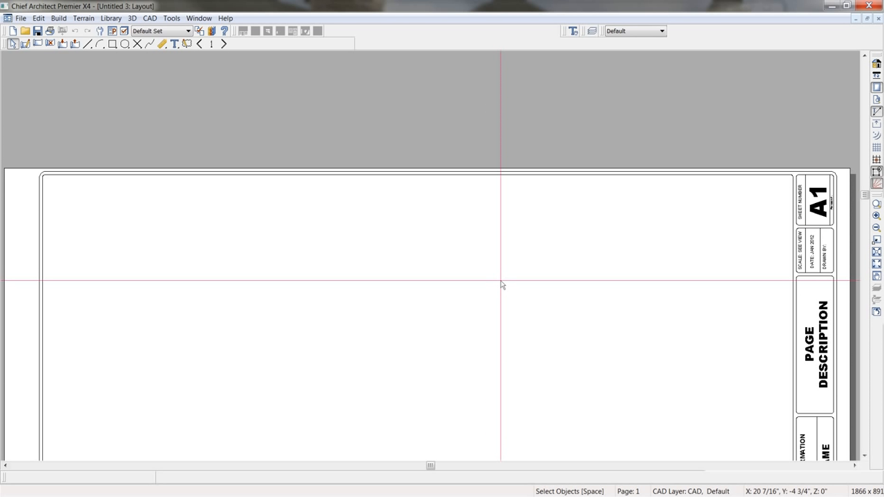
pyautogui.press('F6')
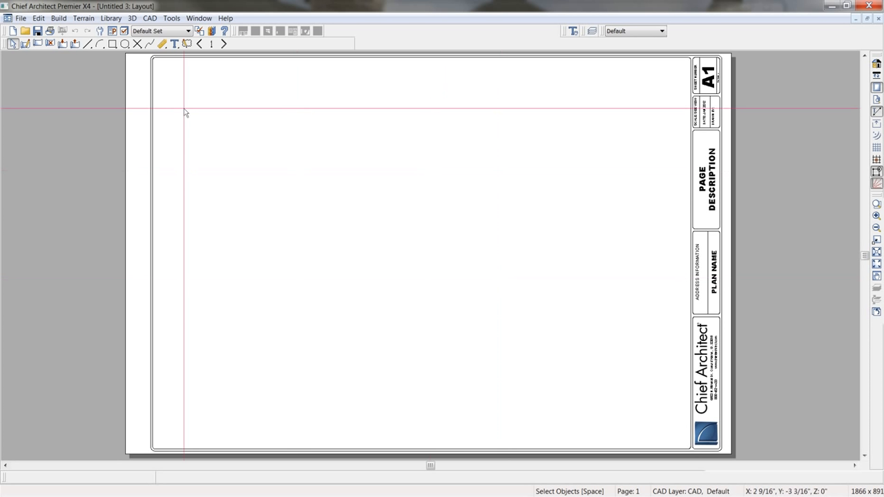
# Generate automatic exterior elevations for all four sides of the house in the Beach-Cottage floor plan.
pyautogui.click(204, 21)
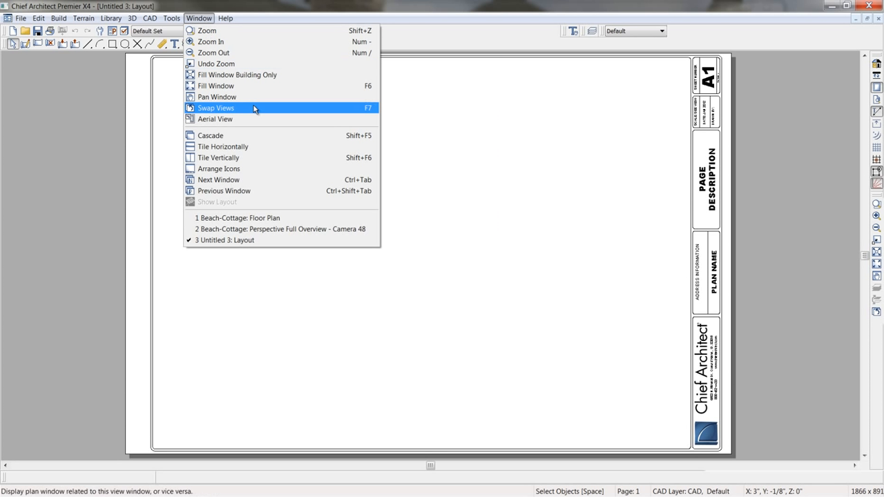
pyautogui.click(288, 219)
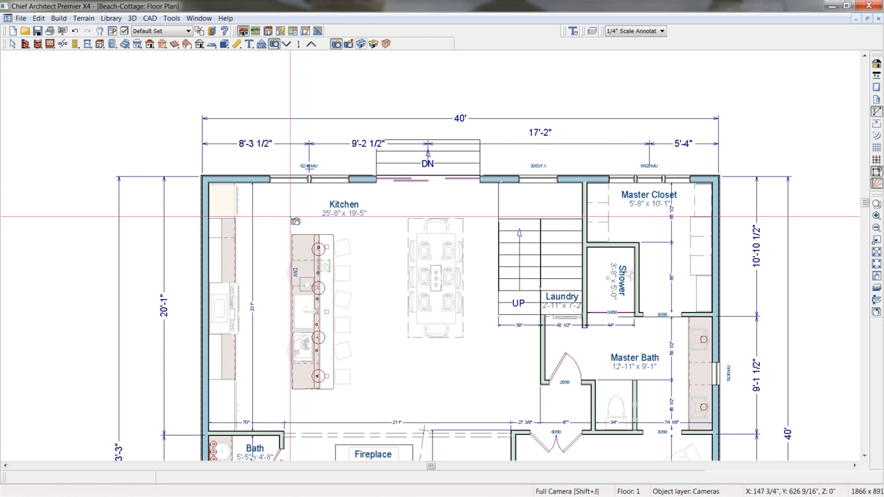
pyautogui.scroll(-5, 309, 222)
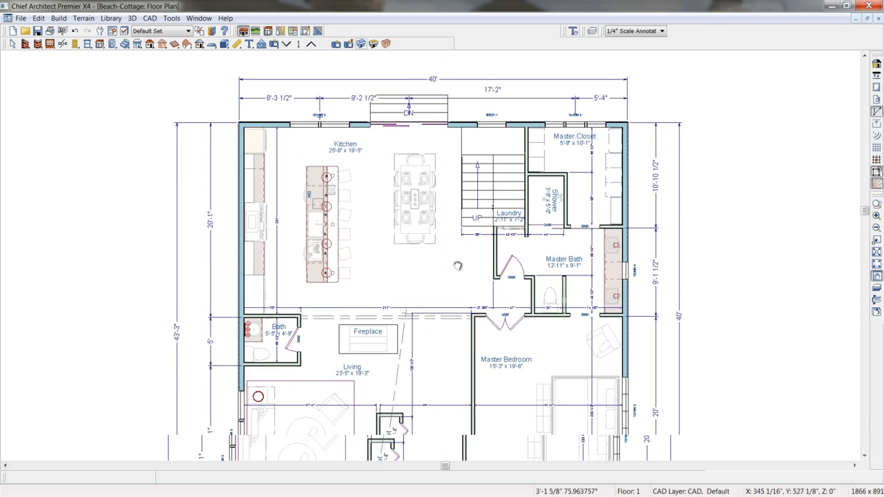
pyautogui.scroll(-2, 472, 312)
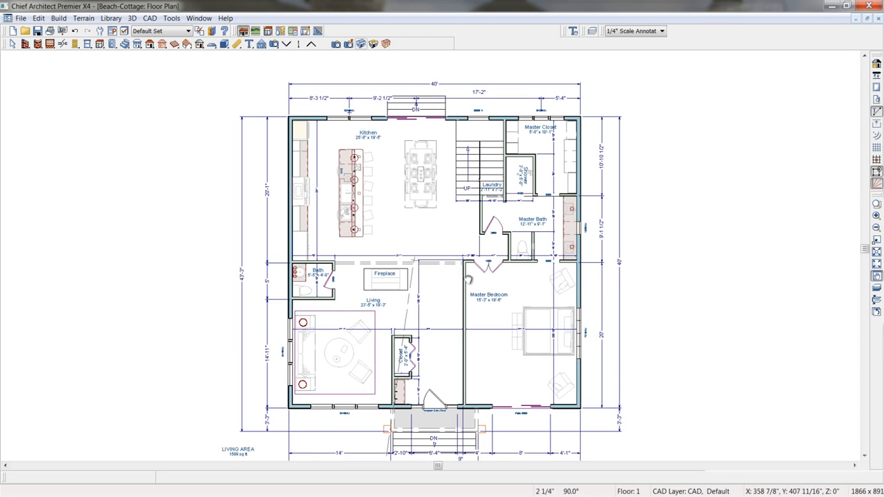
pyautogui.moveTo(480, 305); pyautogui.dragTo(475, 298, button='middle')
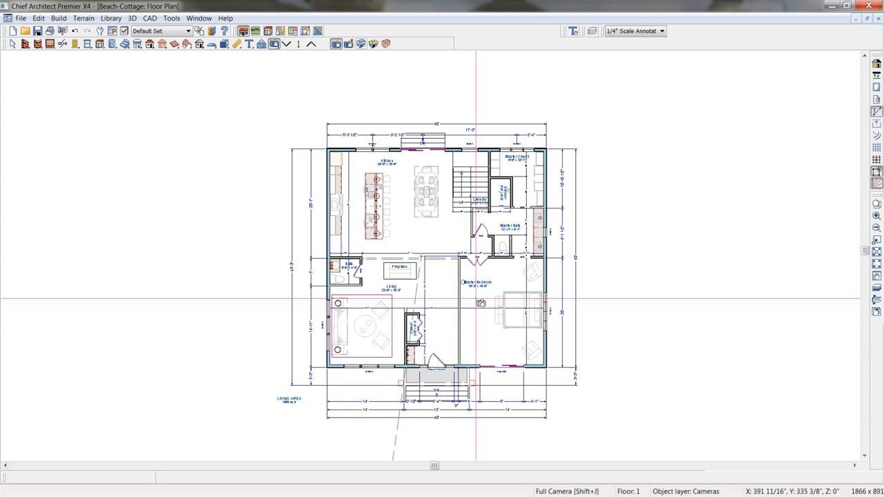
pyautogui.click(132, 18)
pyautogui.moveTo(155, 35)
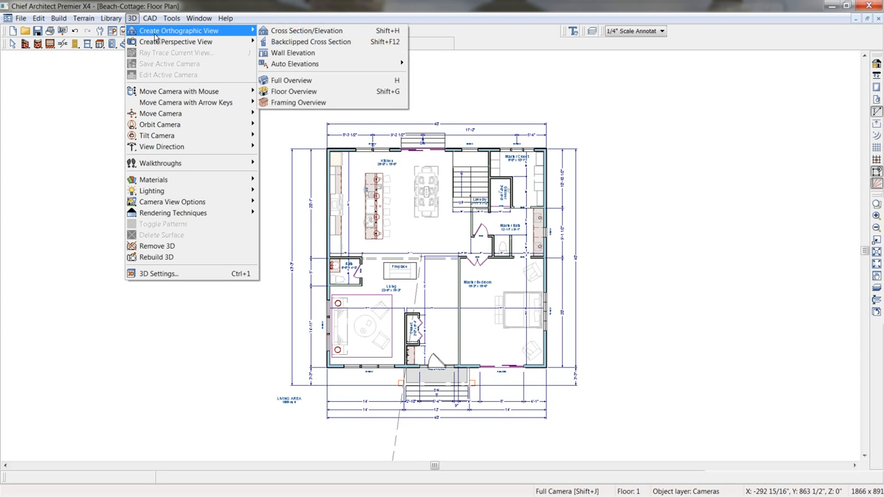
pyautogui.moveTo(252, 42)
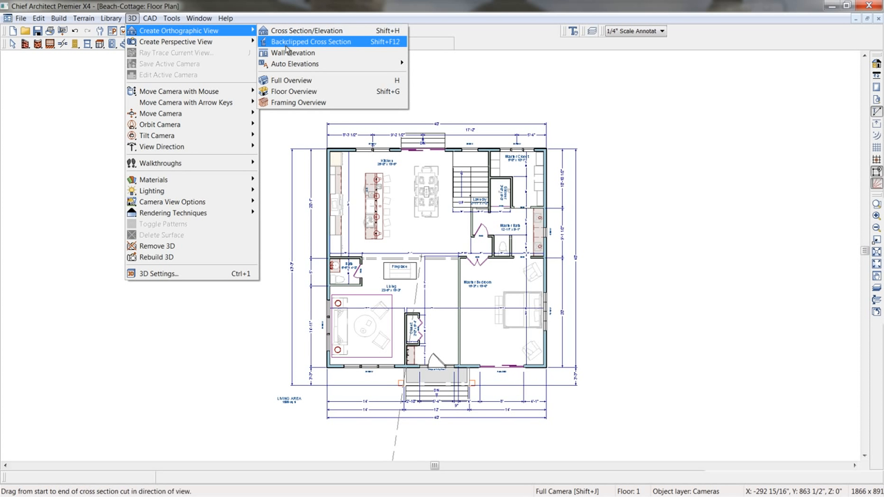
pyautogui.moveTo(288, 65)
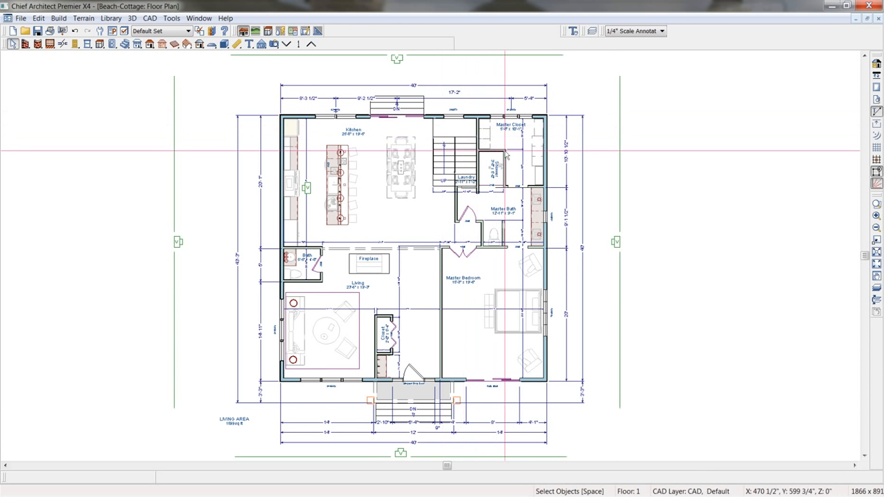
# Open the right exterior elevation view from its camera beside the floor plan.
pyautogui.click(616, 242)
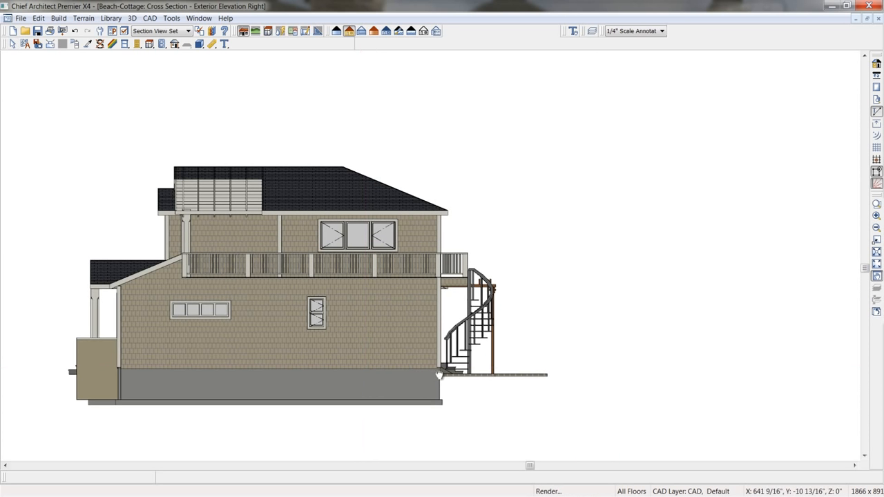
pyautogui.moveTo(364, 369); pyautogui.dragTo(455, 368, button='middle')
pyautogui.scroll(1, 454, 337)
pyautogui.moveTo(339, 302); pyautogui.dragTo(453, 322, button='middle')
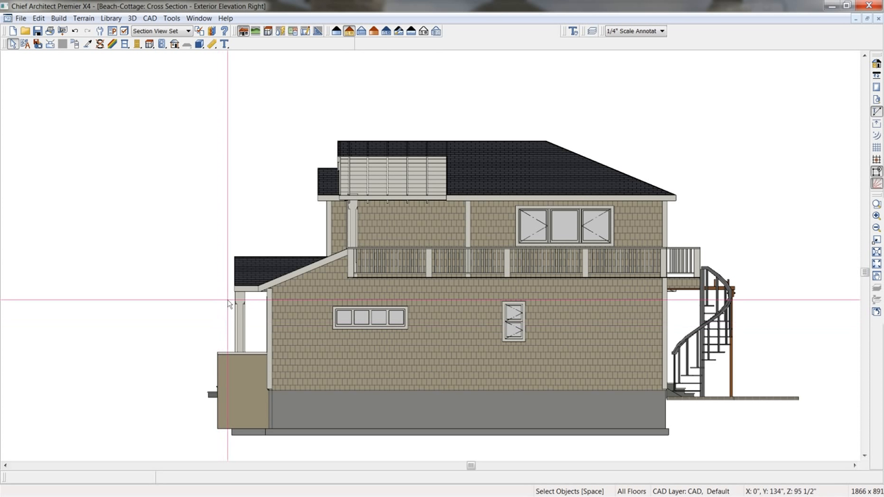
# Place a level line marker labelled "Porch Entry" at the top of the porch roof and extend its line toward the house.
pyautogui.click(225, 44)
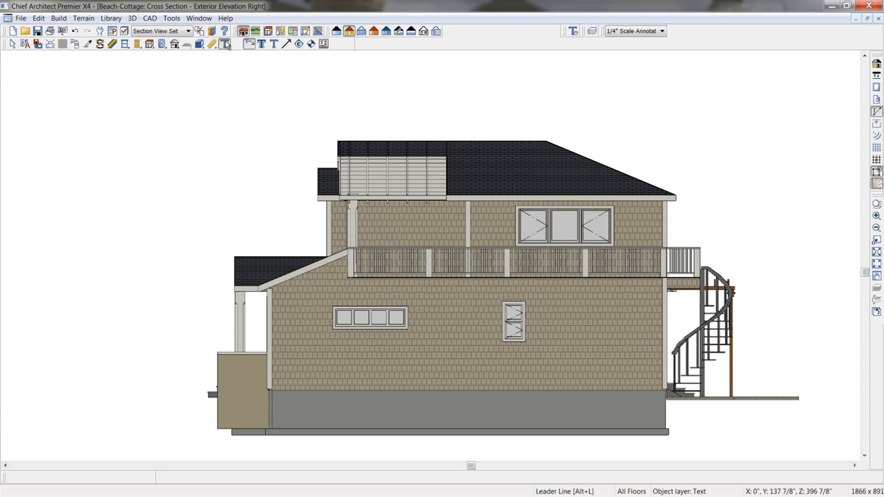
pyautogui.click(310, 44)
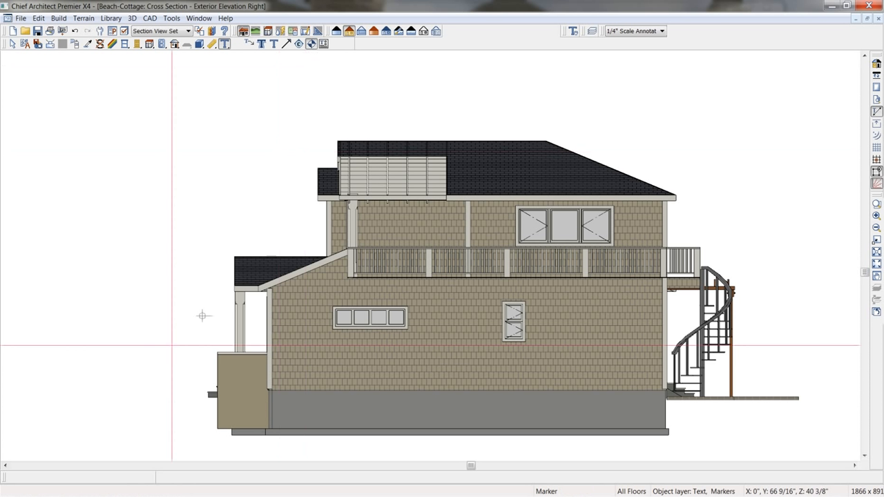
pyautogui.click(108, 257)
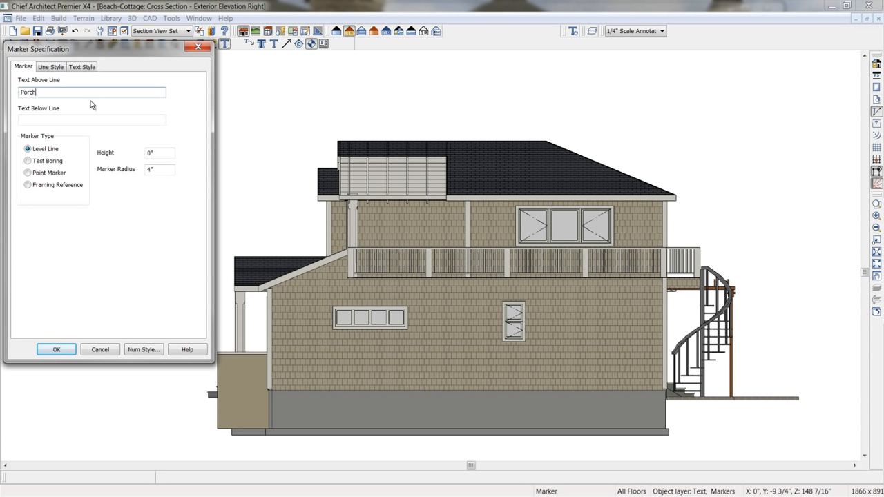
pyautogui.write('Porch Entry')
pyautogui.click(57, 349)
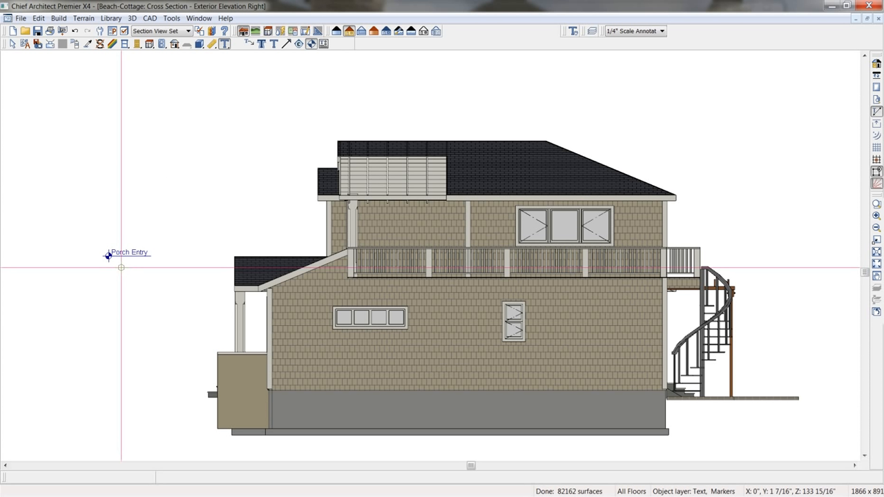
pyautogui.click(130, 257)
pyautogui.moveTo(149, 257); pyautogui.dragTo(212, 257)
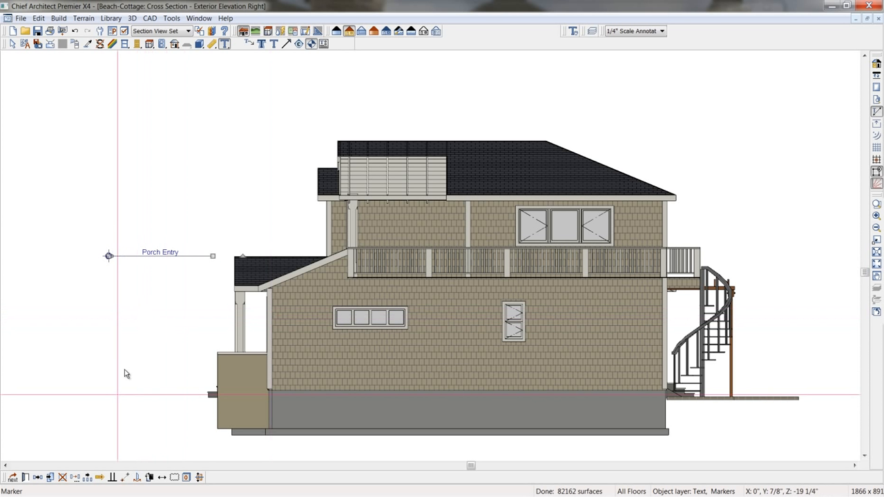
# Copy the Porch Entry marker about 11'-8" up to the roof ridge level and label the copy "Top of Ridge".
pyautogui.click(38, 477)
pyautogui.moveTo(108, 256)
pyautogui.mouseDown()
pyautogui.moveTo(120, 140)
pyautogui.moveTo(109, 140)
pyautogui.mouseUp()
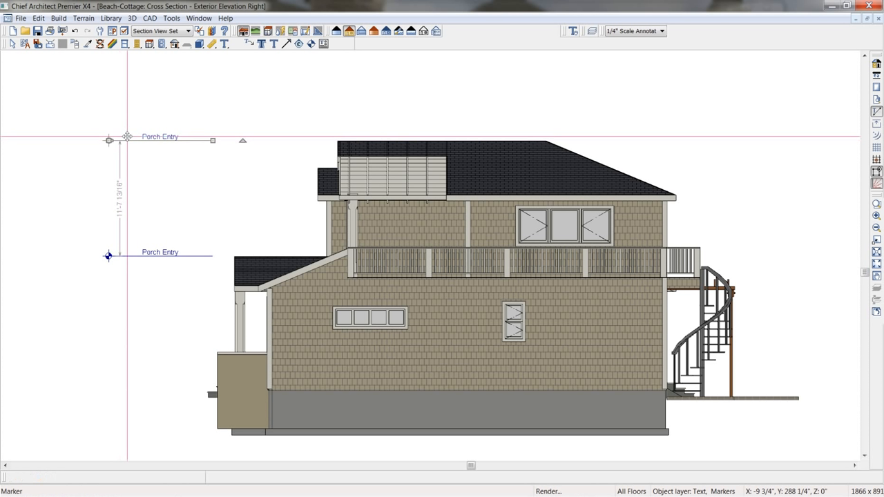
pyautogui.doubleClick(108, 140)
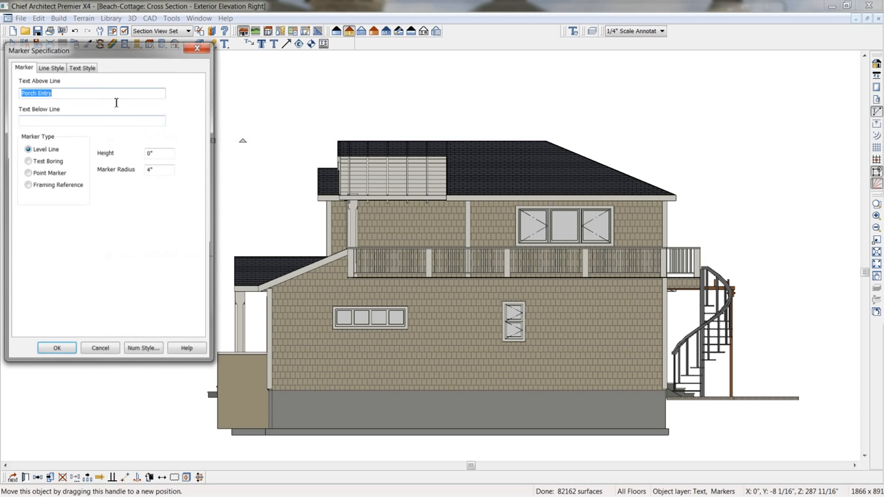
pyautogui.write('T')
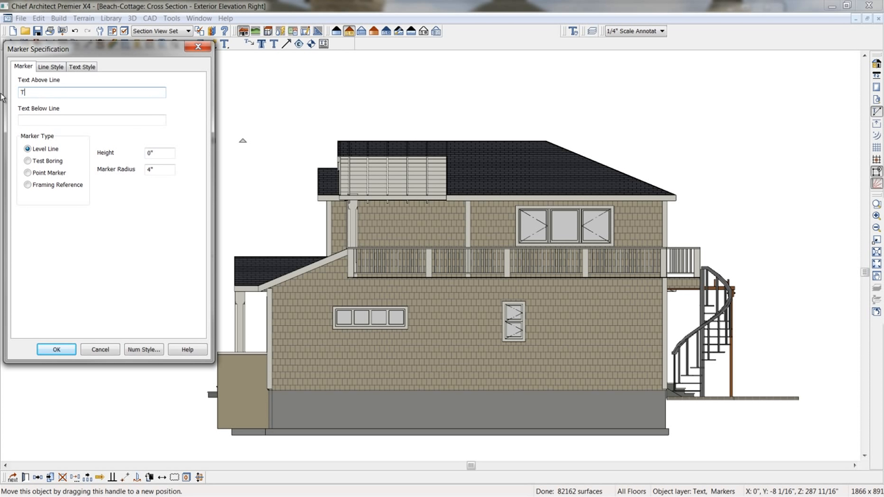
pyautogui.write('op of Ridge')
pyautogui.click(75, 351)
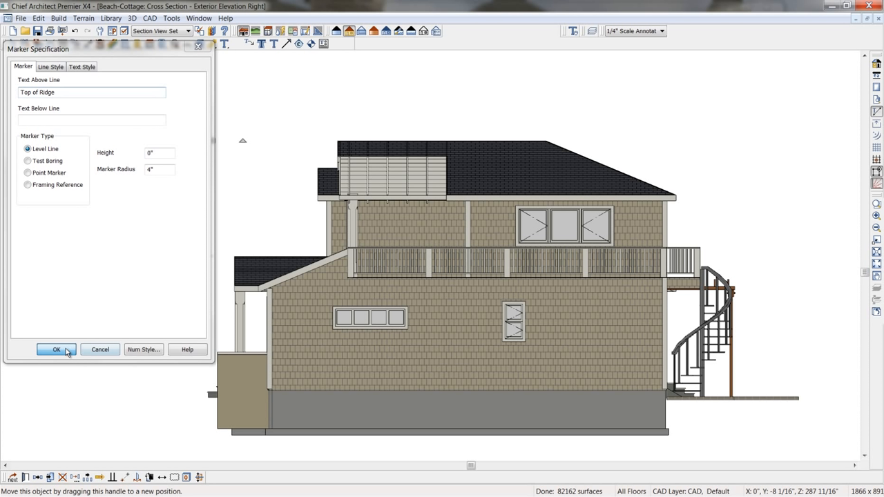
# Dimension the vertical distance between the Top of Ridge and Porch Entry markers and place the dimension line just left of them.
pyautogui.click(67, 351)
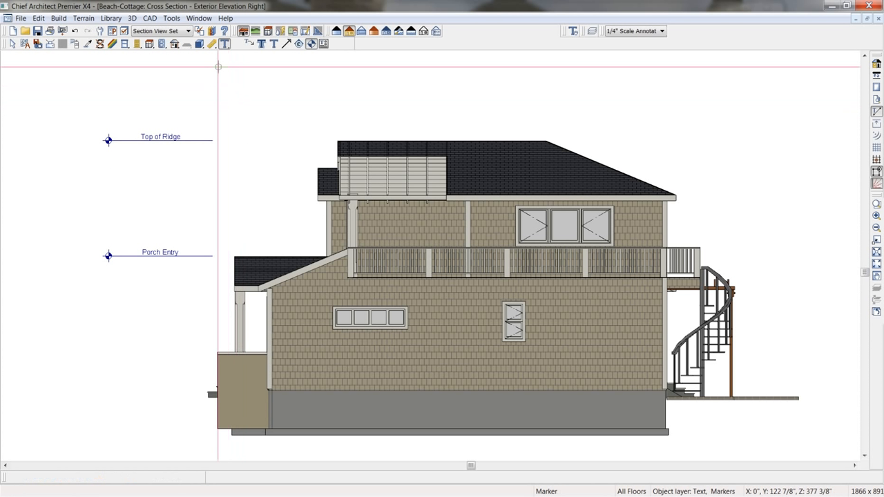
pyautogui.click(212, 44)
pyautogui.moveTo(108, 139); pyautogui.dragTo(115, 255)
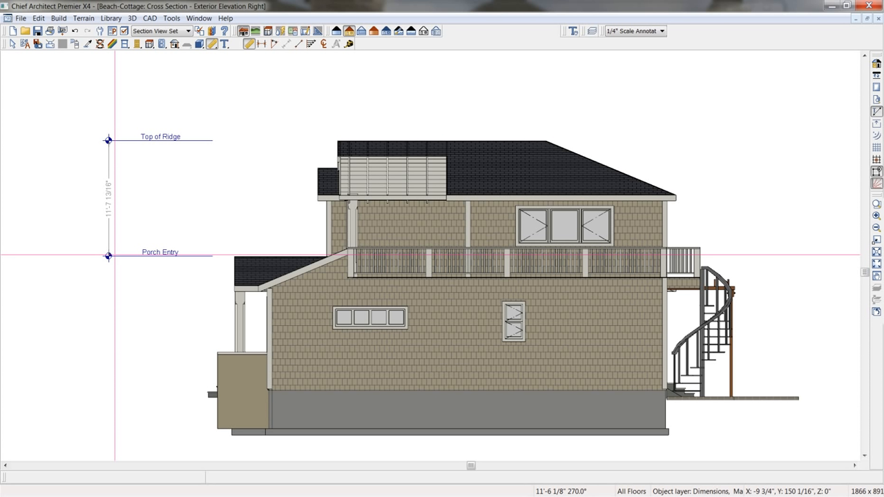
pyautogui.moveTo(108, 236); pyautogui.dragTo(94, 222)
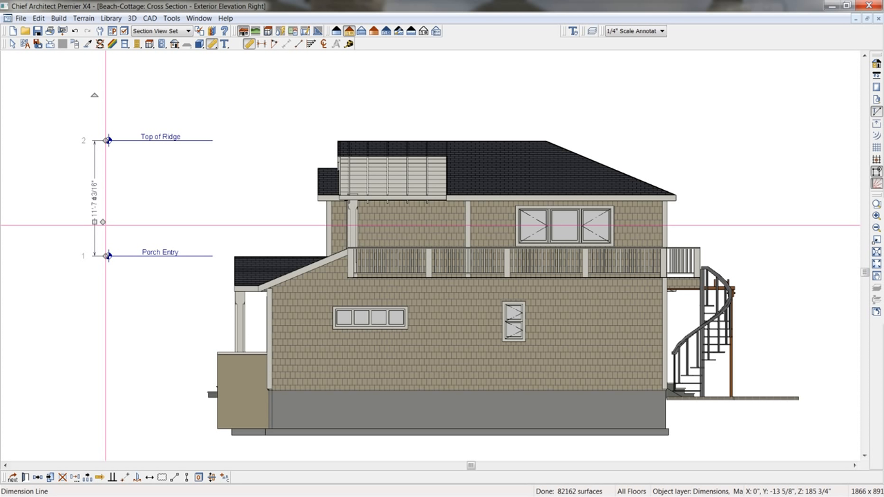
# Send the front exterior elevation to layout page 1 at 1/4 in = 1 ft without copying the layer set, and position it in the sheet's upper-left area.
pyautogui.click(879, 20)
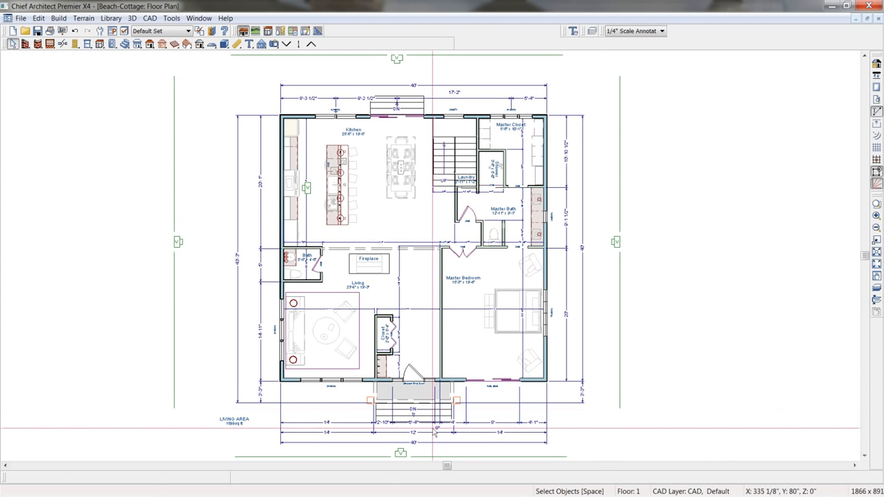
pyautogui.moveTo(401, 454); pyautogui.dragTo(401, 455)
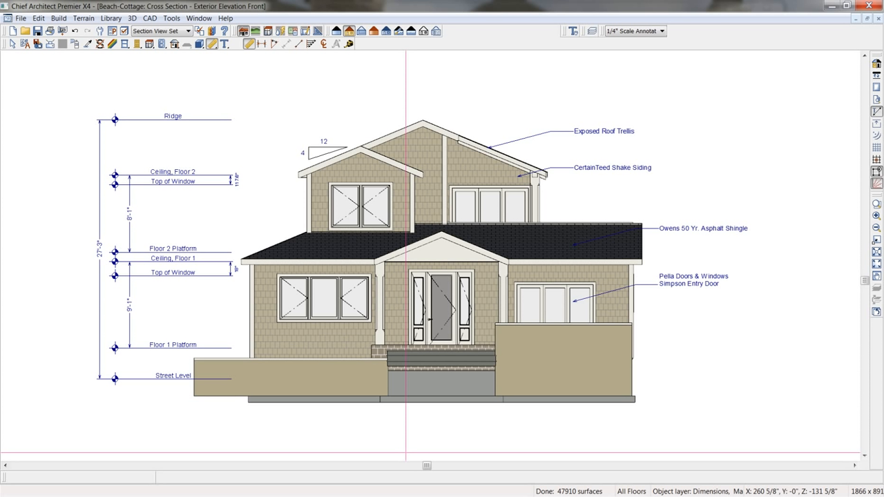
pyautogui.click(20, 19)
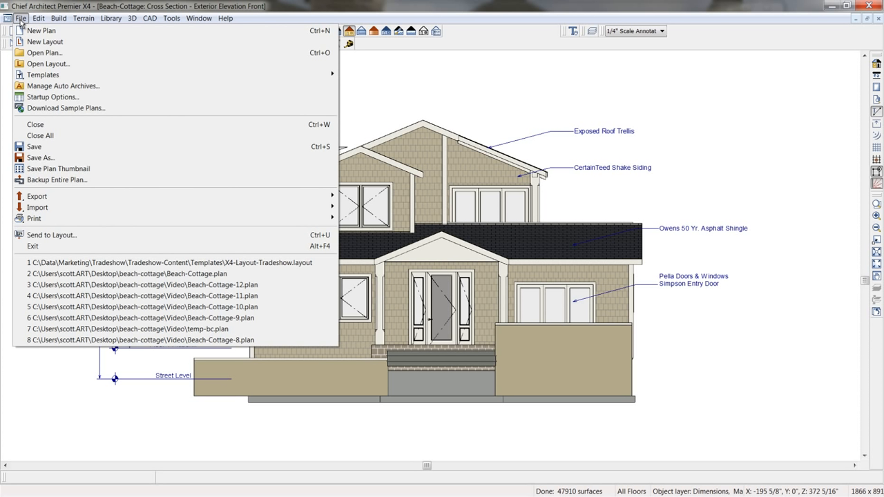
pyautogui.click(79, 234)
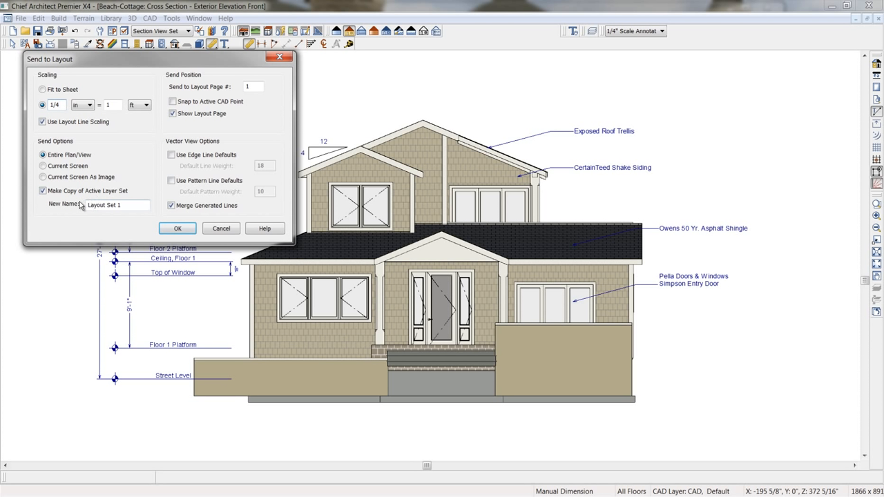
pyautogui.click(42, 192)
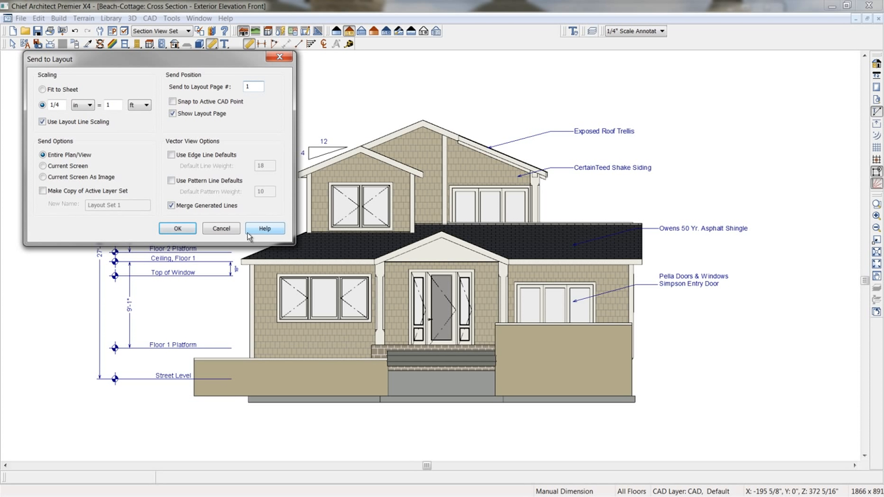
pyautogui.click(177, 229)
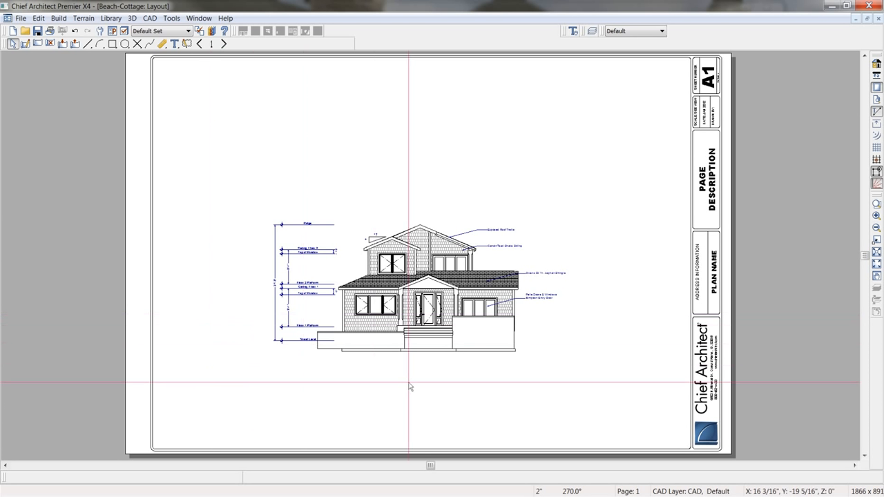
pyautogui.click(425, 298)
pyautogui.moveTo(418, 271); pyautogui.dragTo(326, 157)
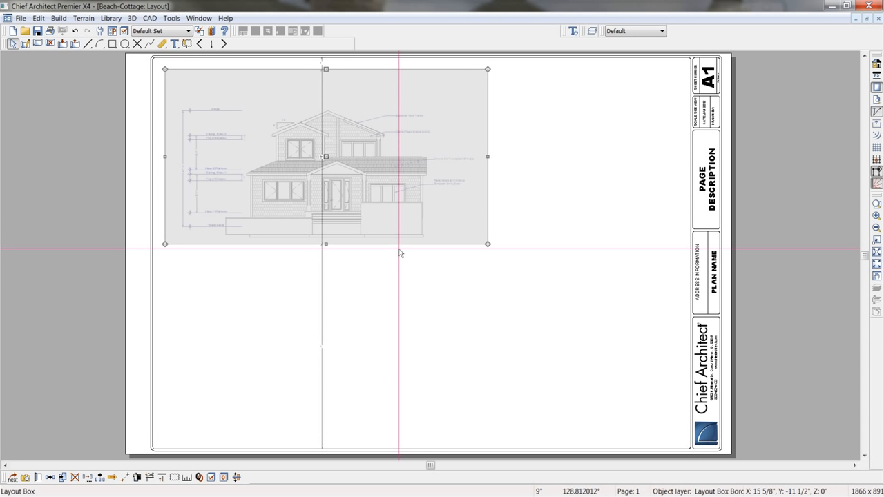
# Open the back exterior elevation from its floor plan camera and send it to layout page 1 at 1/4 in = 1 ft.
pyautogui.click(201, 18)
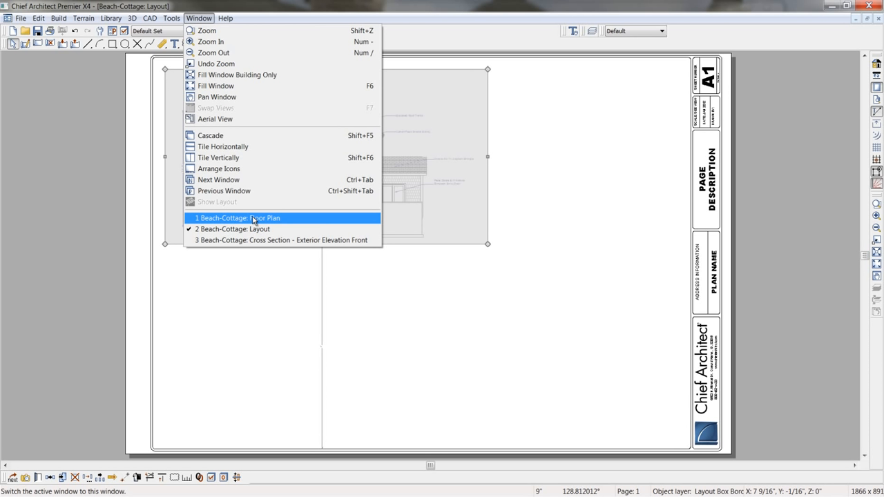
pyautogui.click(255, 221)
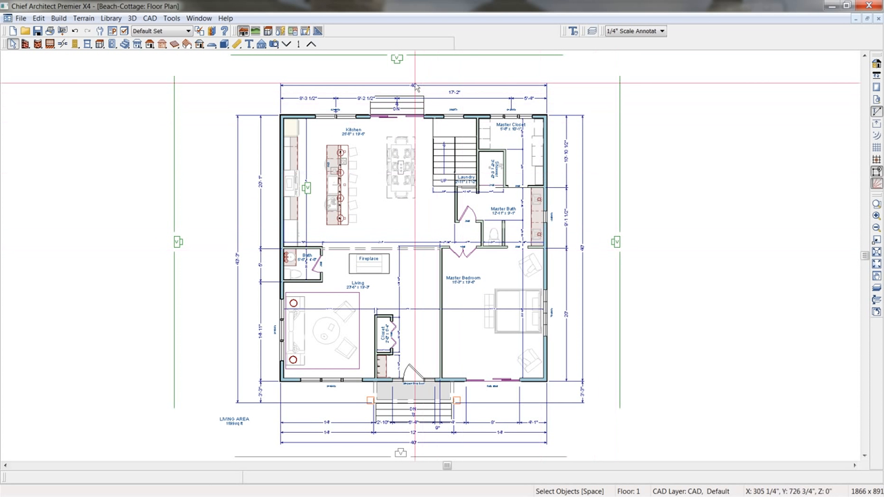
pyautogui.click(397, 59)
pyautogui.doubleClick(397, 62)
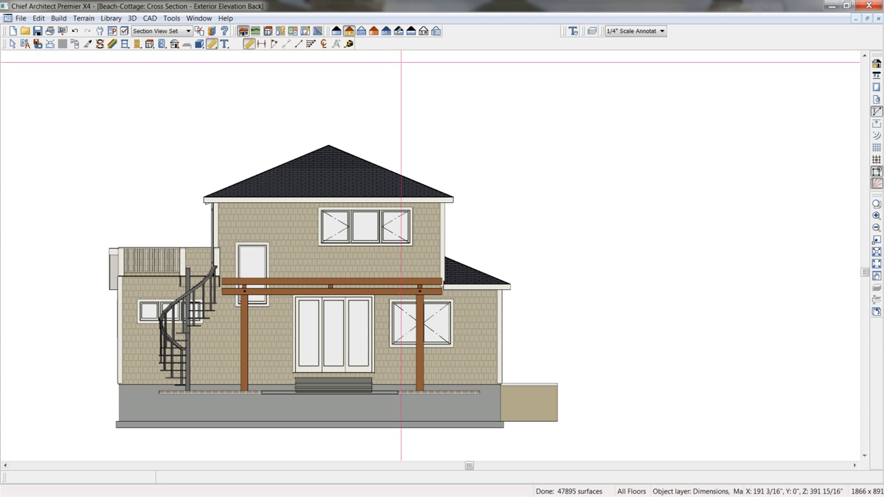
pyautogui.click(21, 18)
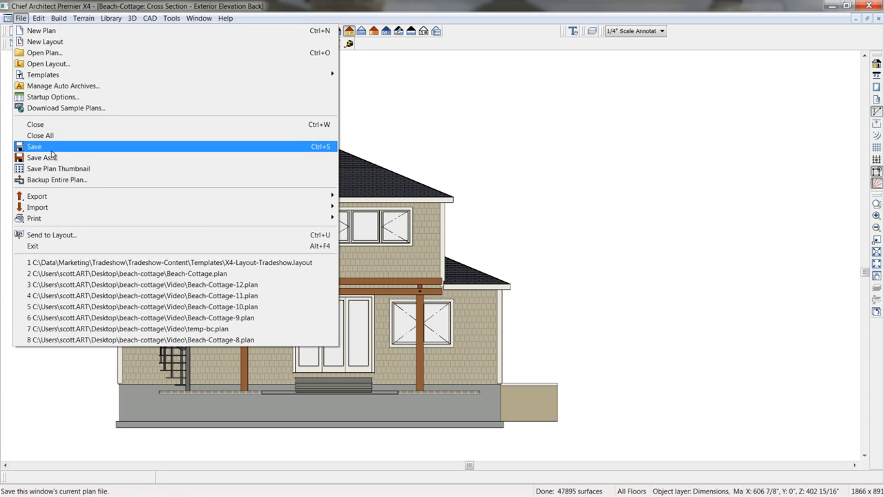
pyautogui.click(71, 235)
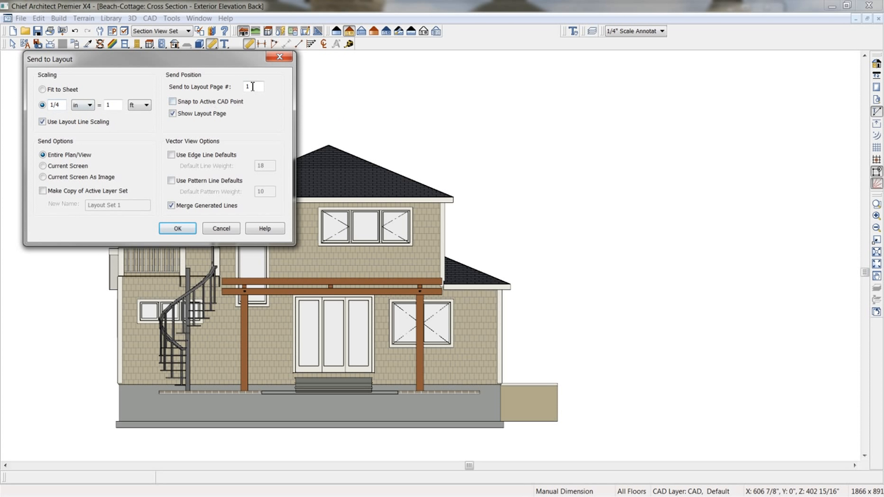
pyautogui.click(179, 229)
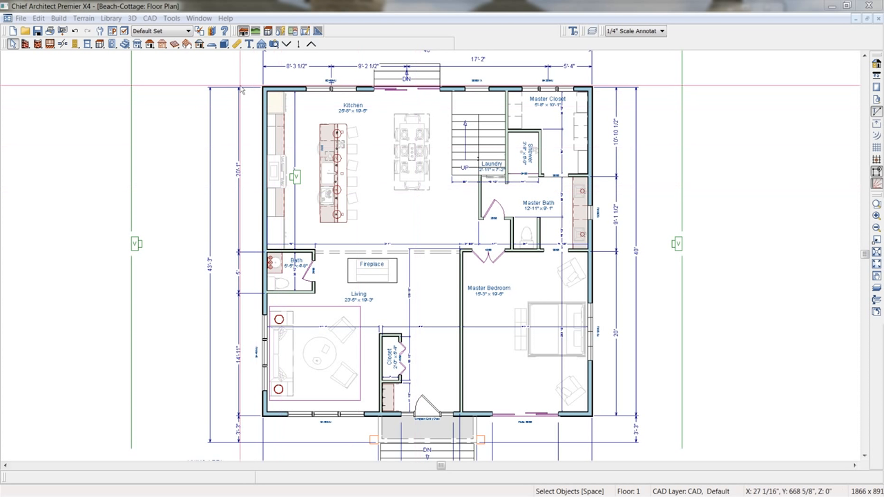
# Switch the floor plan to the Floor Plan Set layer set and inspect the dimensions around the Bath.
pyautogui.click(189, 32)
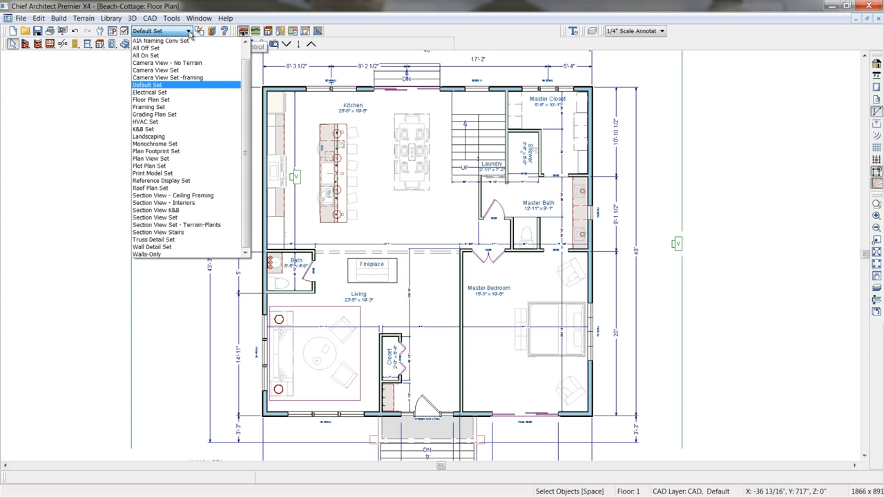
pyautogui.click(166, 103)
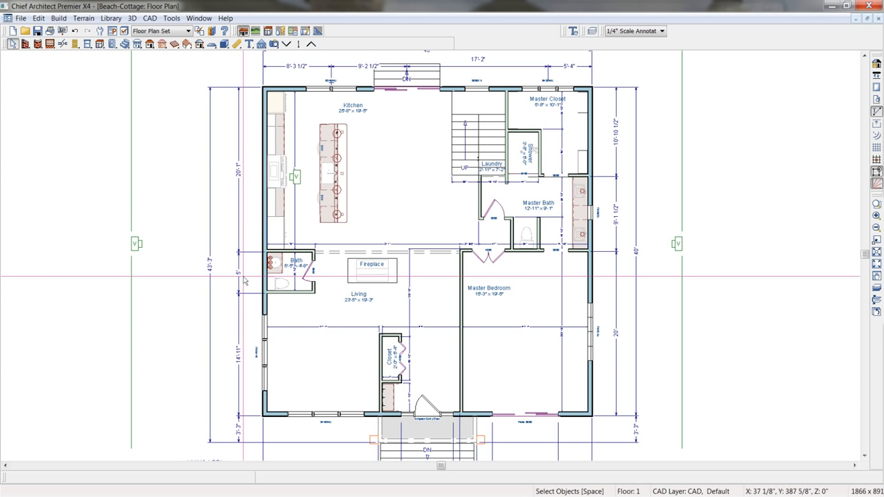
pyautogui.scroll(2, 241, 277)
pyautogui.scroll(1, 243, 280)
pyautogui.scroll(1, 243, 279)
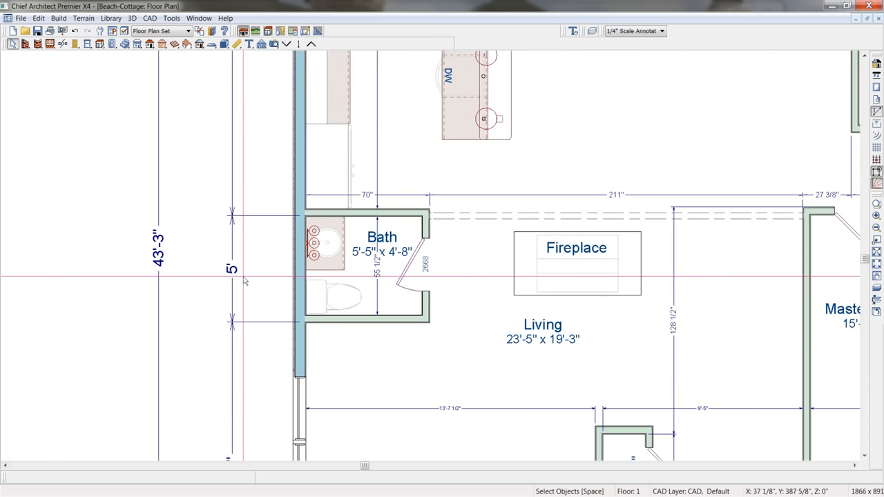
pyautogui.scroll(-1, 243, 280)
pyautogui.scroll(-2, 243, 279)
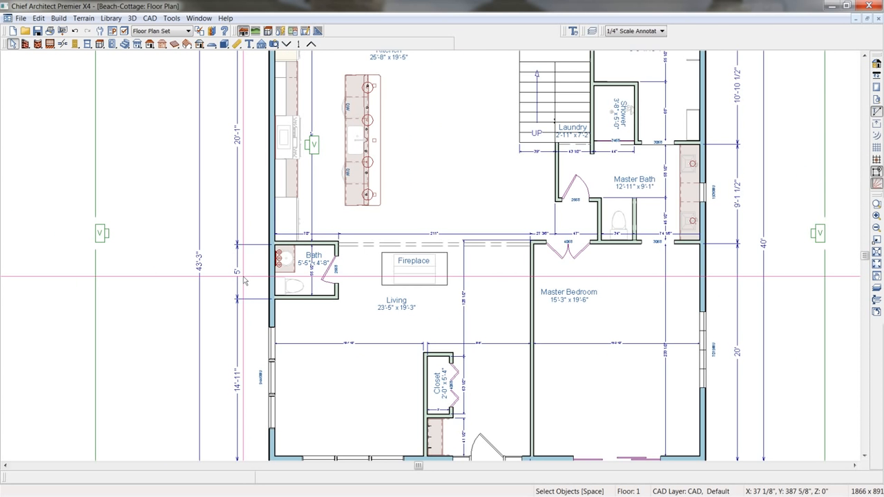
pyautogui.scroll(-1, 243, 279)
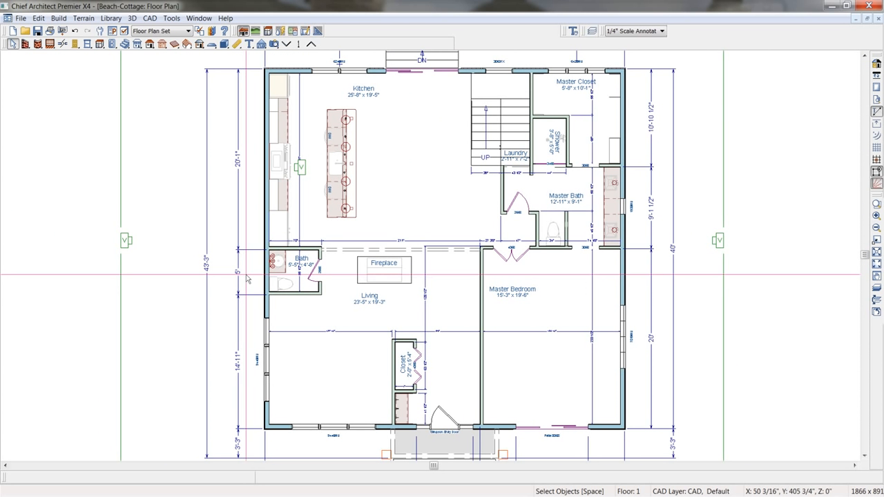
# Turn off the display of the Electrical and Electrical, Connections layers in the Floor Plan Set.
pyautogui.click(125, 32)
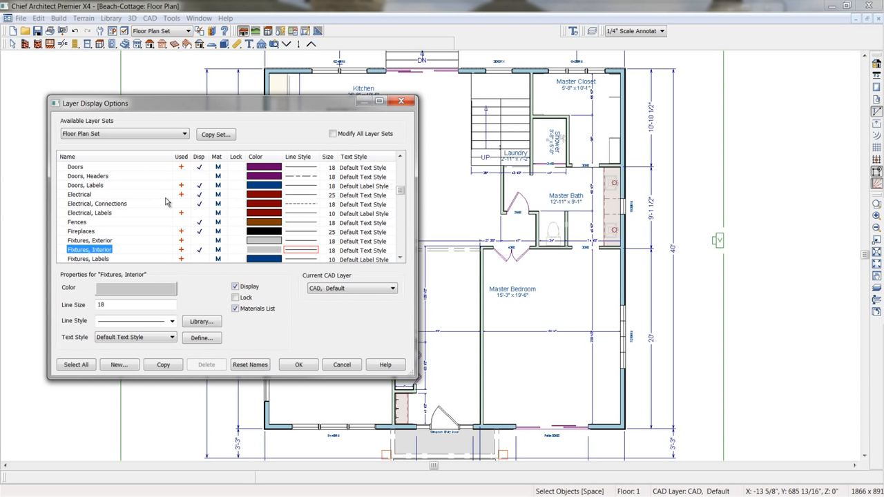
pyautogui.click(89, 138)
pyautogui.click(200, 196)
pyautogui.click(200, 204)
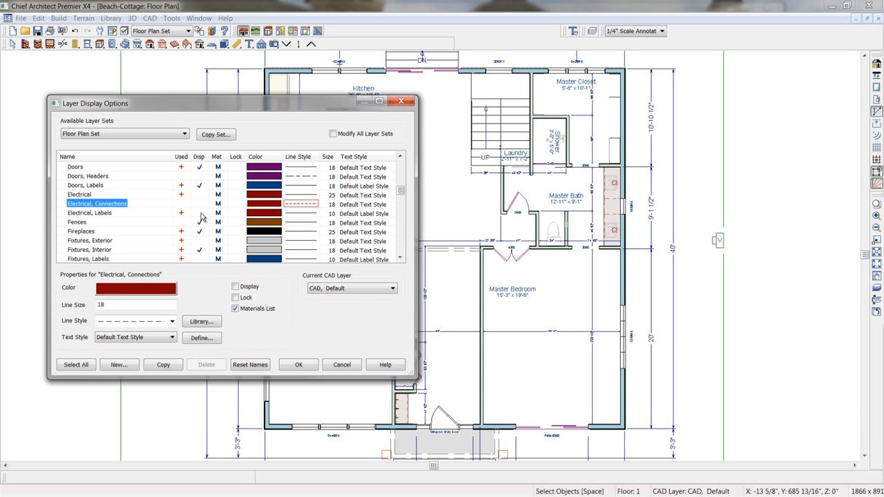
pyautogui.click(291, 364)
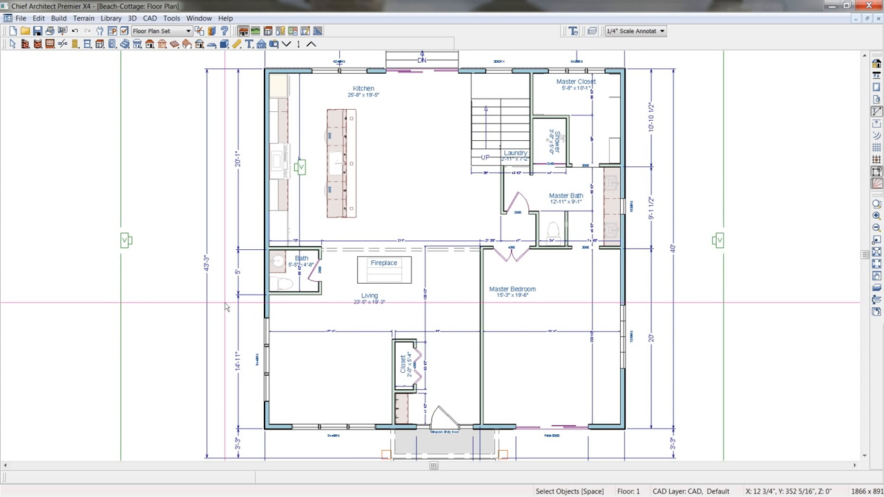
# Send the entire floor plan to layout page 2 at a scale of 1/2 in = 1 ft.
pyautogui.scroll(-1, 225, 306)
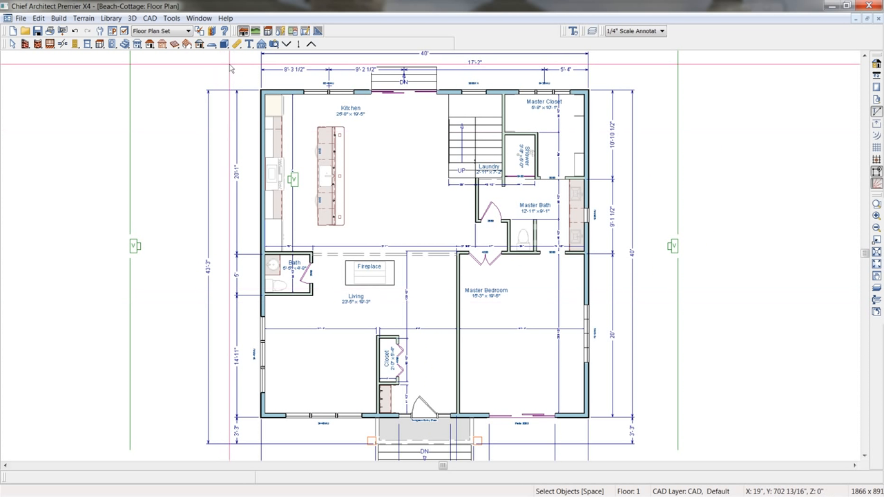
pyautogui.click(20, 18)
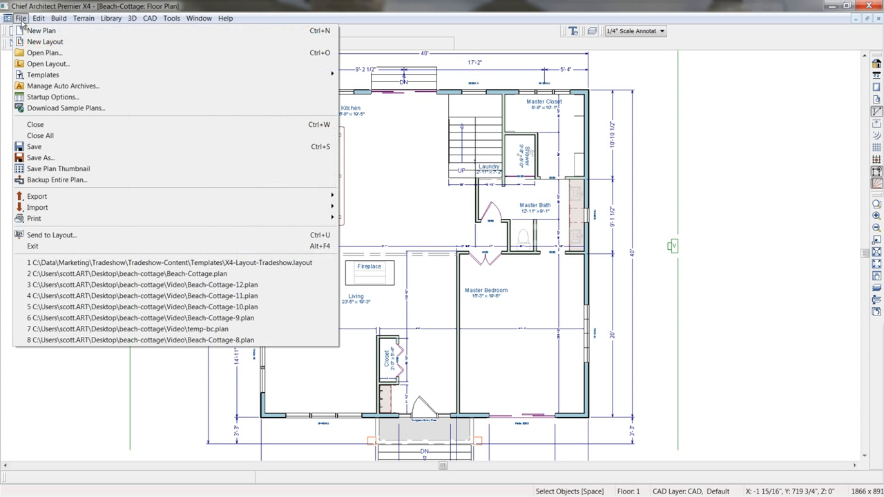
pyautogui.click(72, 234)
pyautogui.click(64, 105)
pyautogui.press('BackSpace')
pyautogui.write('2')
pyautogui.doubleClick(251, 87)
pyautogui.write('2')
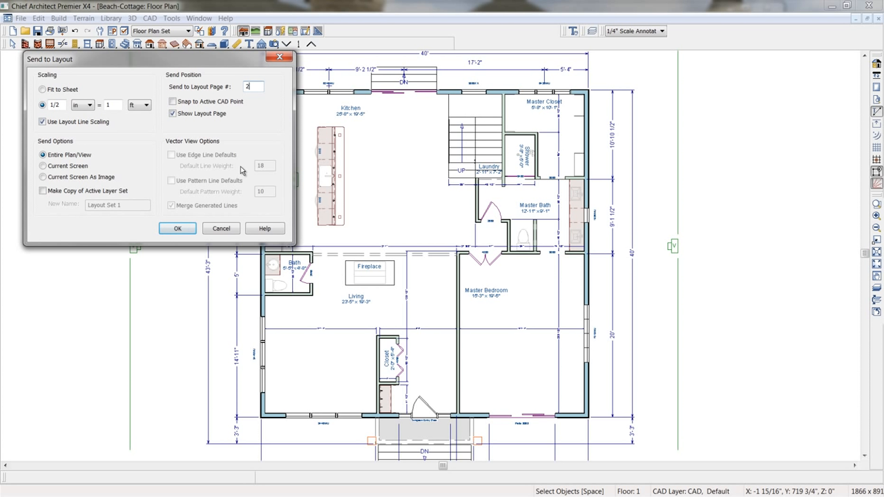
pyautogui.click(179, 229)
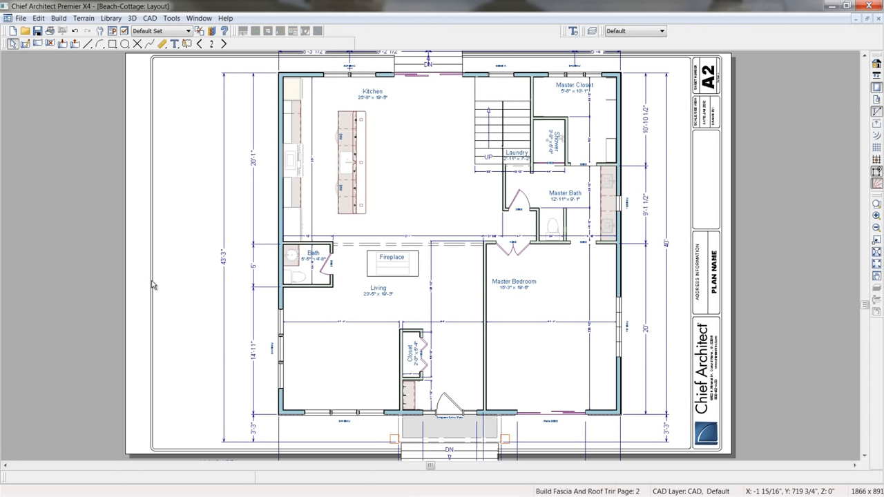
# Rescale the floor plan on layout page 2 to 1/4 in = 1 ft and move it fully onto the sheet, left of centre.
pyautogui.press('Return')
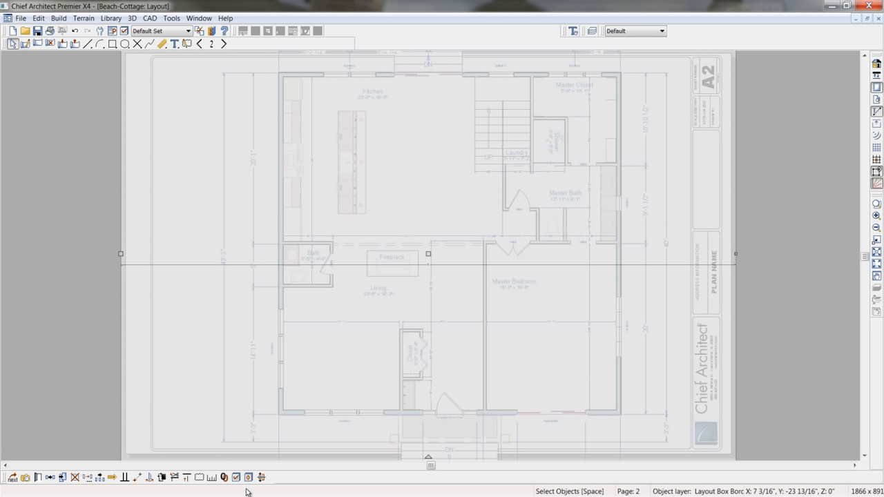
pyautogui.click(211, 479)
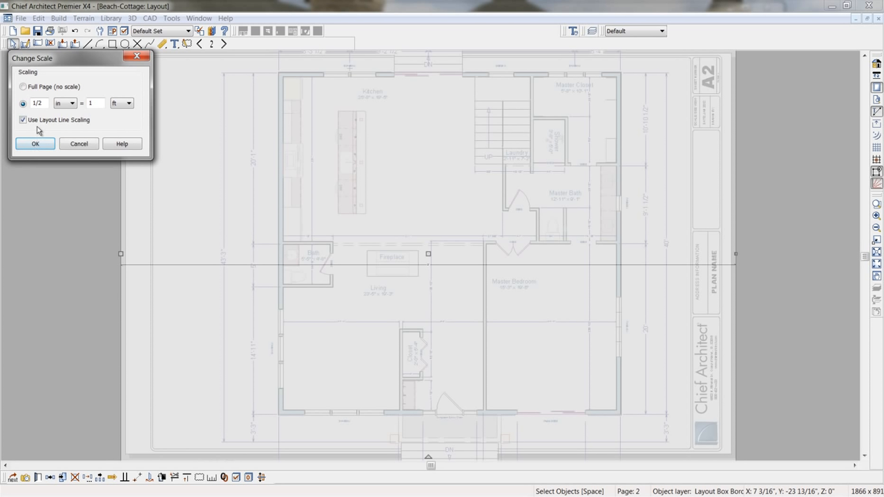
pyautogui.press('BackSpace')
pyautogui.write('4')
pyautogui.click(35, 143)
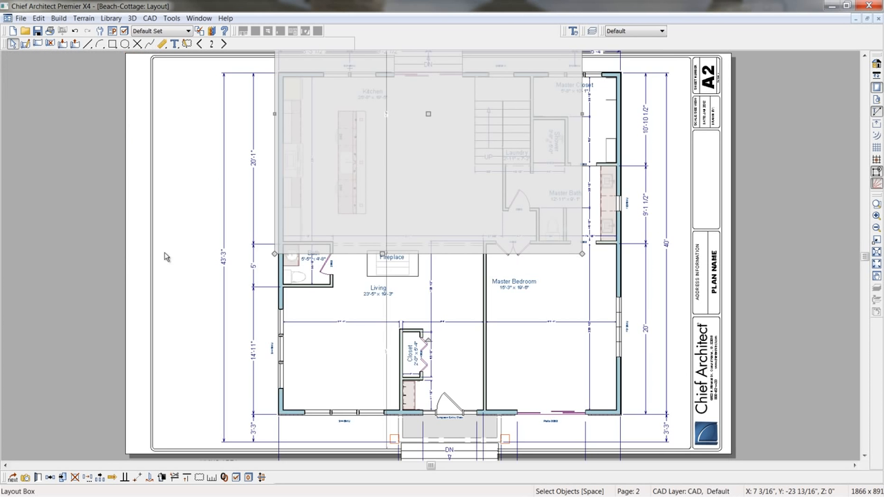
pyautogui.moveTo(428, 114); pyautogui.dragTo(498, 294)
pyautogui.click(544, 292)
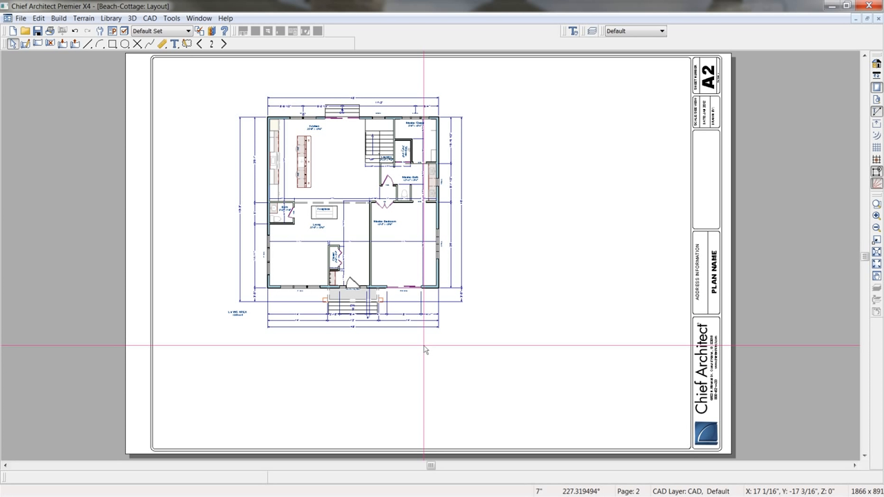
# Return to the Beach-Cottage floor plan view and switch it to the Landscaping layer set.
pyautogui.hotkey('alt', 'w')
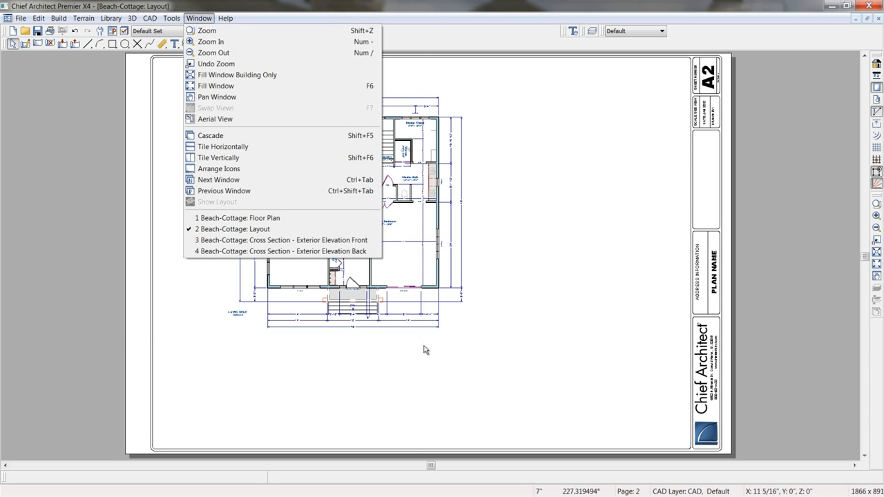
pyautogui.click(270, 217)
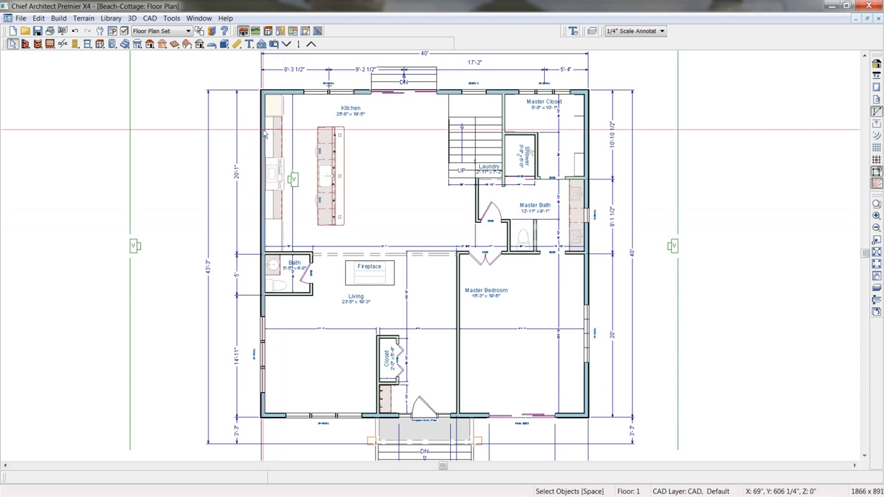
pyautogui.click(188, 31)
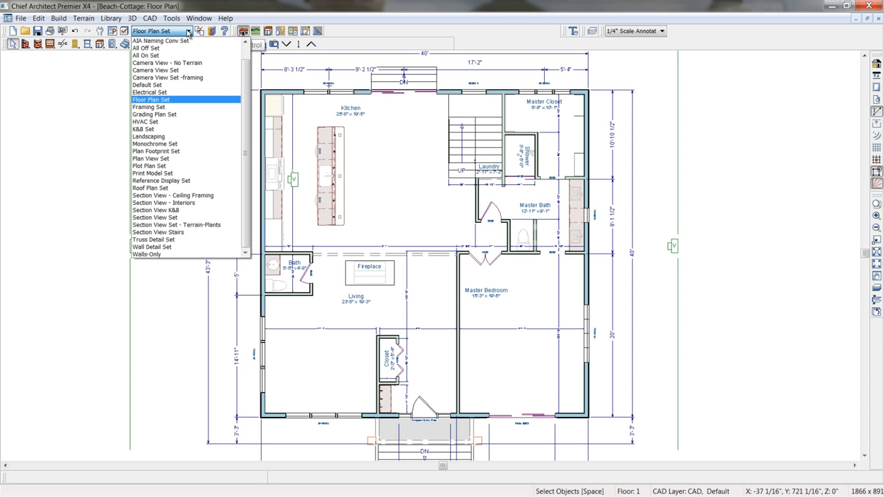
pyautogui.click(166, 137)
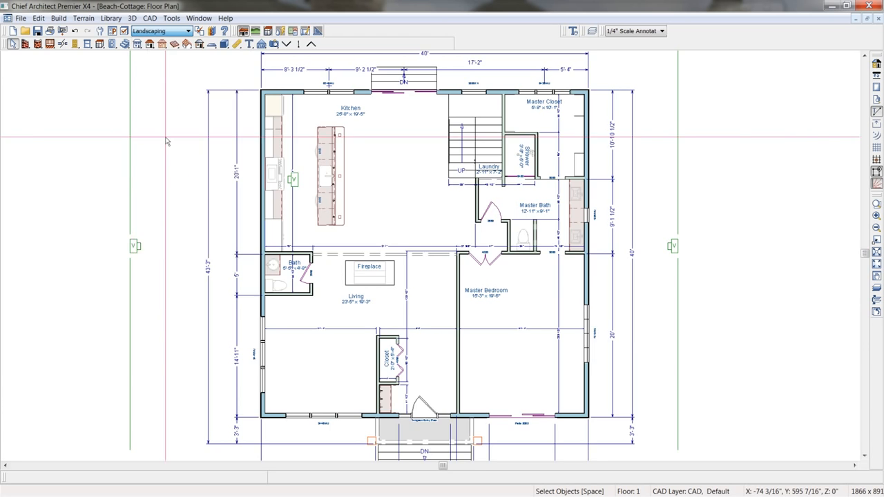
pyautogui.scroll(-3, 179, 158)
pyautogui.moveTo(207, 188); pyautogui.dragTo(277, 183, button='middle')
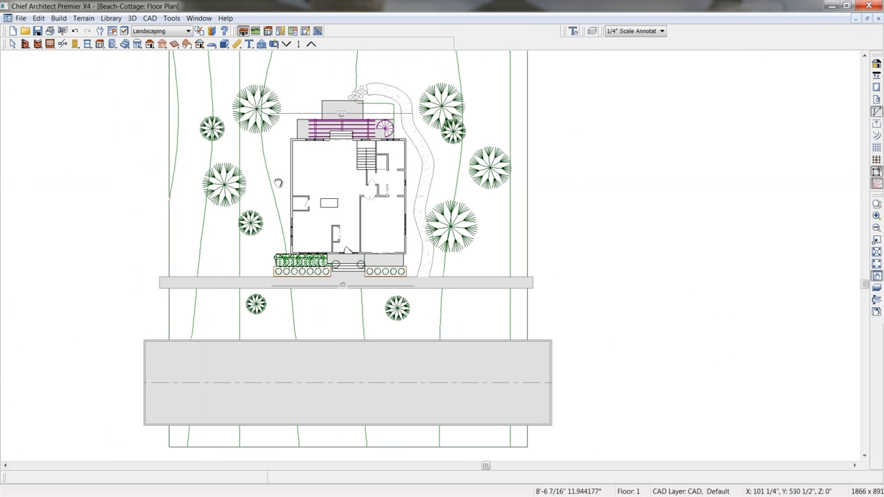
pyautogui.scroll(-1, 278, 181)
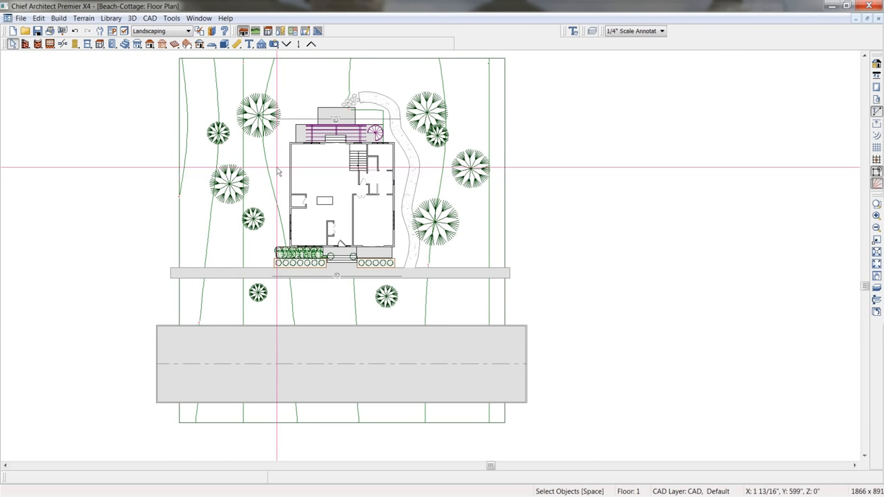
# Send the entire landscaping plan to layout page 3 at a scale of 1/4 in = 1 ft.
pyautogui.click(21, 18)
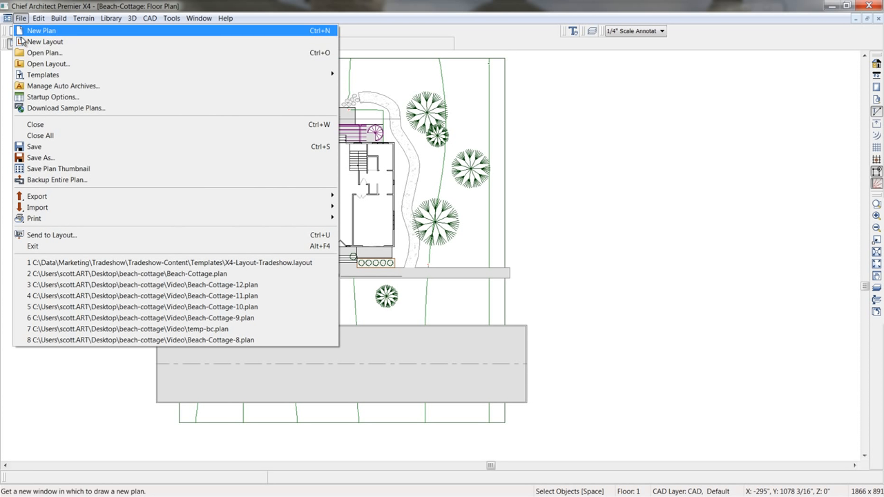
pyautogui.click(73, 237)
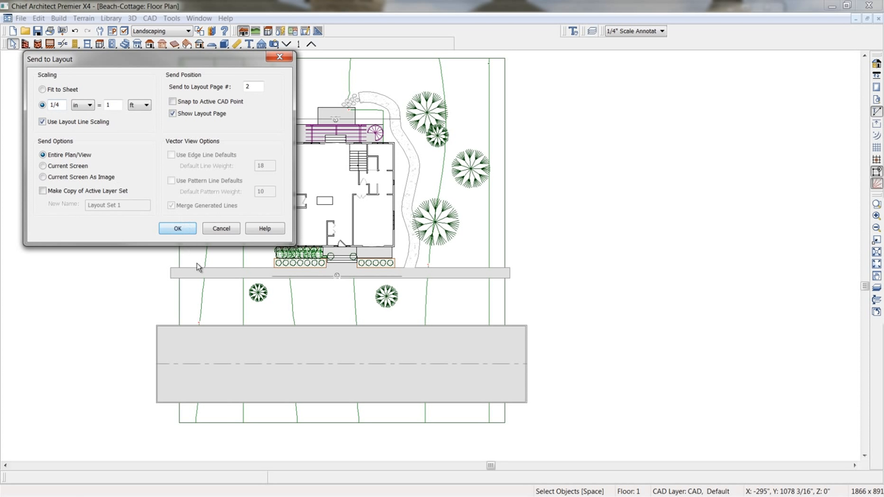
pyautogui.doubleClick(260, 86)
pyautogui.write('3')
pyautogui.click(178, 229)
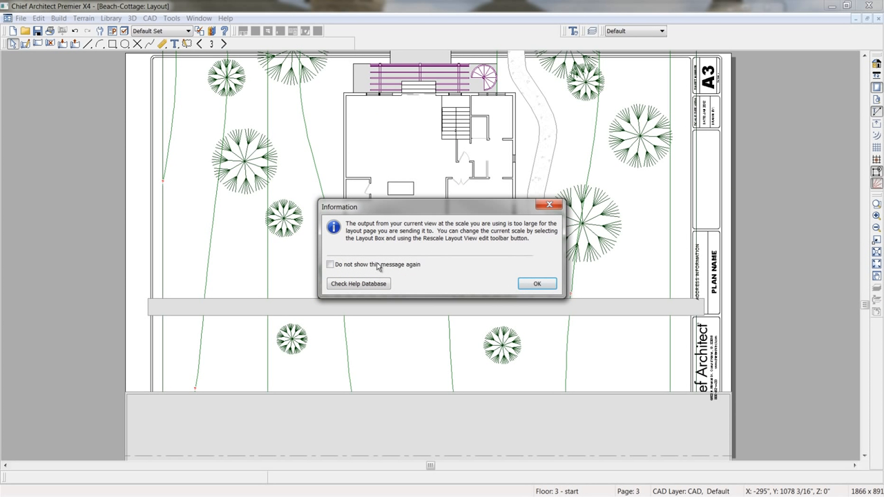
pyautogui.click(537, 284)
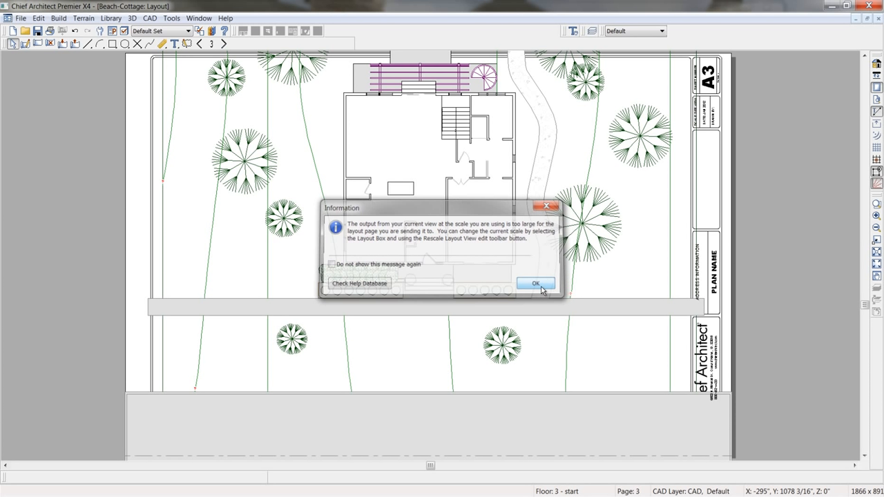
# Rescale the landscaping plan on layout page 3 to 1/8 in = 1 ft and move it fully onto the sheet.
pyautogui.click(352, 297)
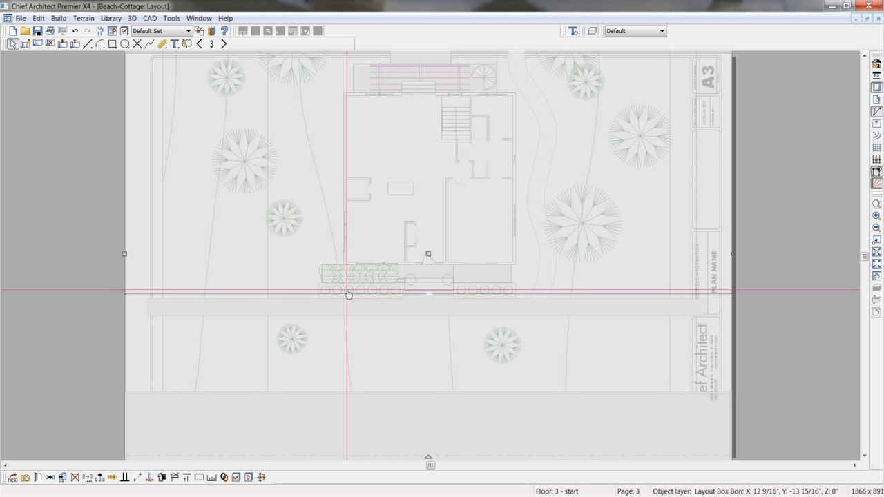
pyautogui.click(215, 477)
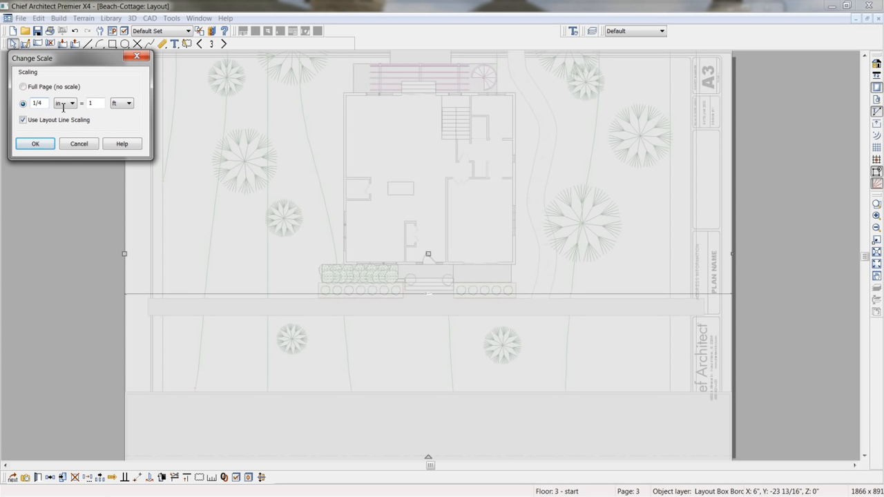
pyautogui.press('BackSpace')
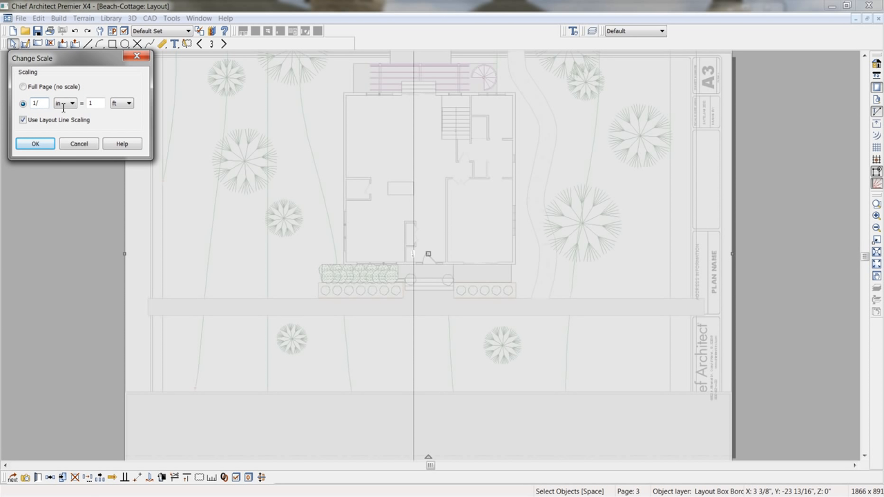
pyautogui.write('8')
pyautogui.click(38, 144)
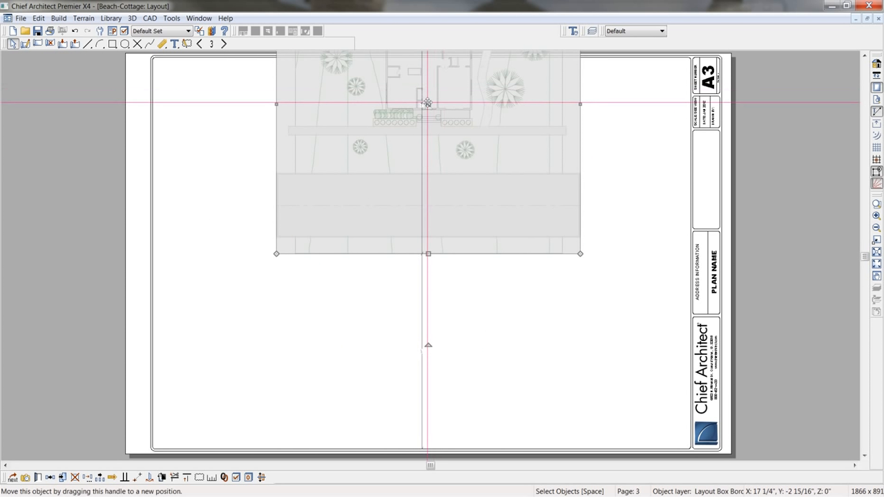
pyautogui.moveTo(428, 103); pyautogui.dragTo(414, 237)
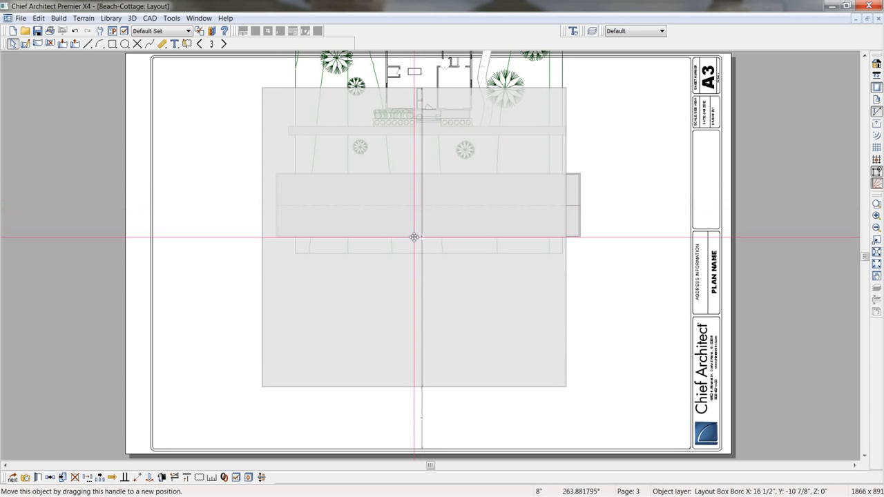
pyautogui.click(607, 253)
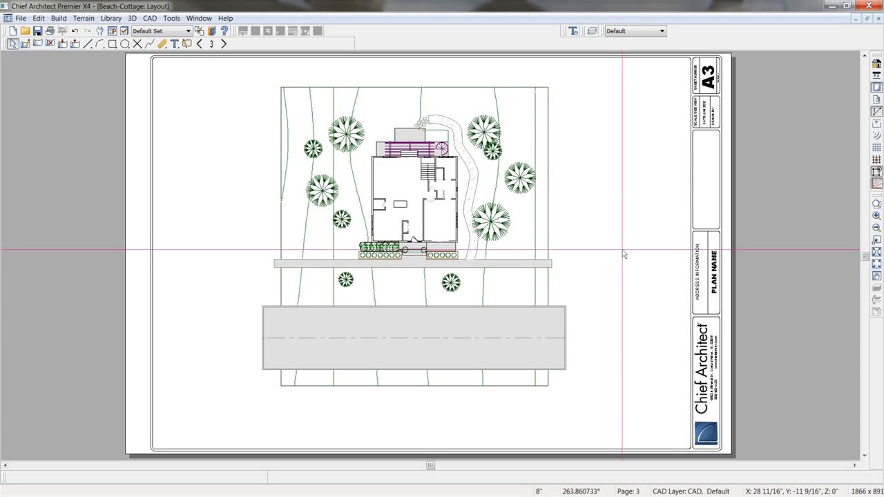
# Replace the PLAN NAME text in the title block on layout page 0 with "Cottage Beach" and go to page 1.
pyautogui.click(200, 43)
pyautogui.click(200, 44)
pyautogui.click(199, 44)
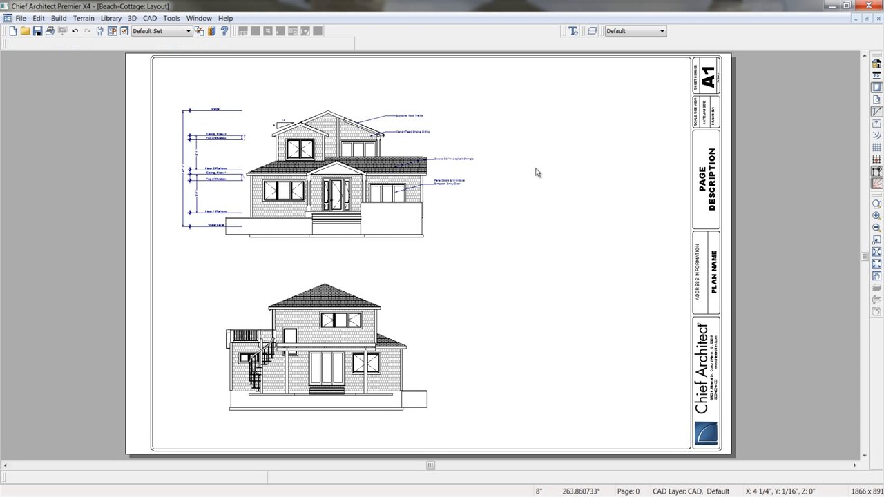
pyautogui.click(713, 277)
pyautogui.doubleClick(713, 276)
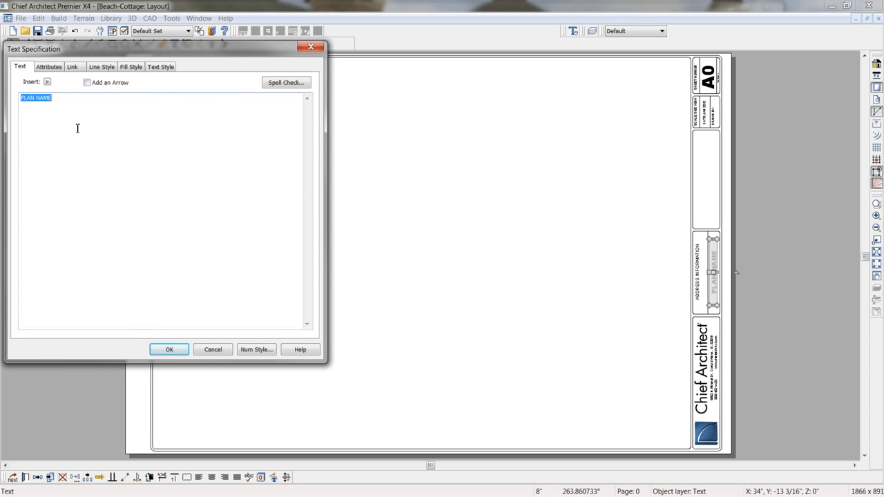
pyautogui.write('Cottage Beach')
pyautogui.click(171, 348)
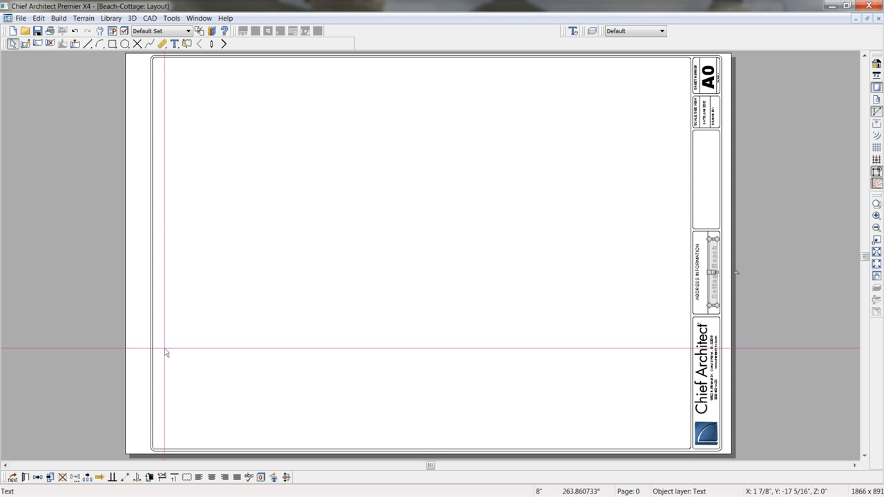
pyautogui.press('Escape')
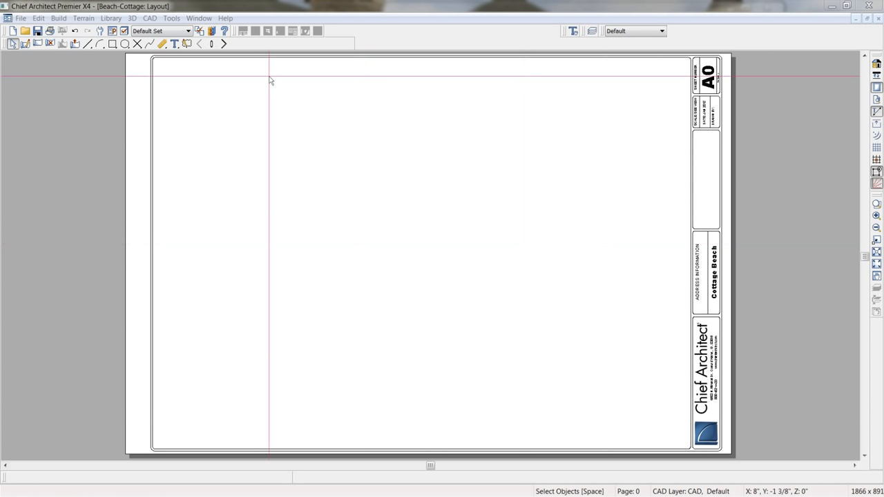
pyautogui.click(225, 44)
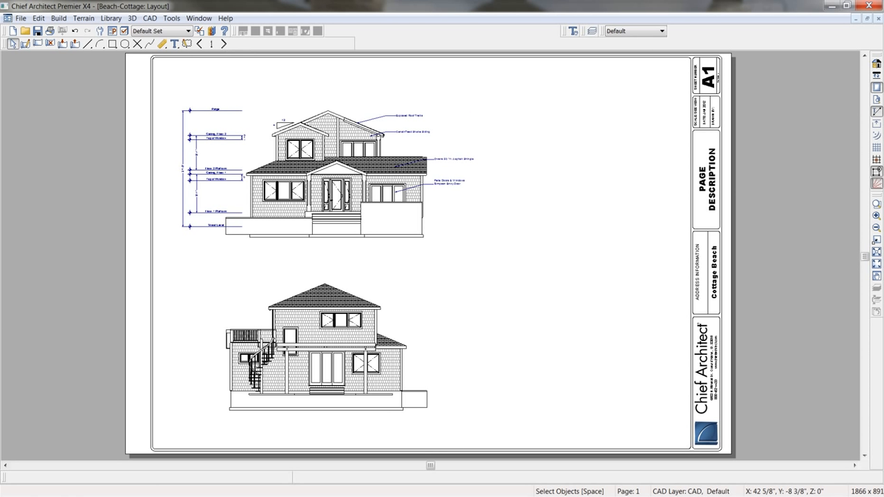
# Switch to Windows Photo Viewer, maximize it and review the sample sheets for presentation views, site plan, elevation, sections and roof framing.
pyautogui.moveTo(883, 121); pyautogui.dragTo(605, 103)
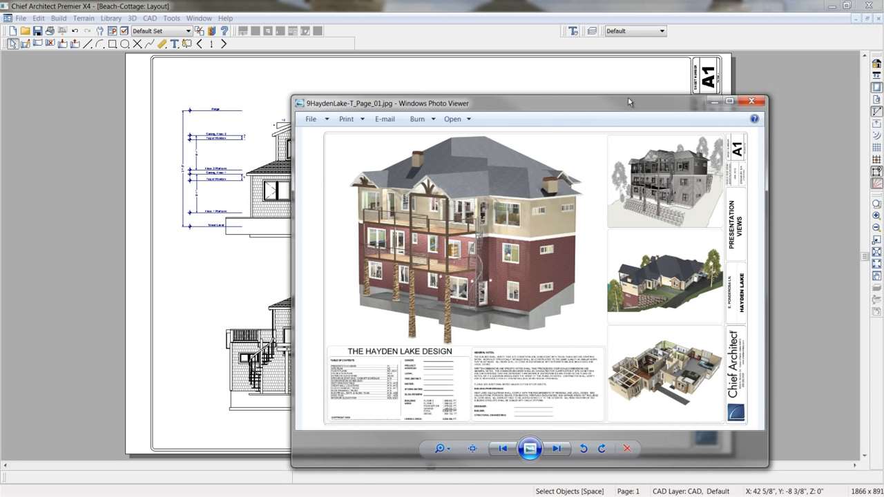
pyautogui.click(729, 102)
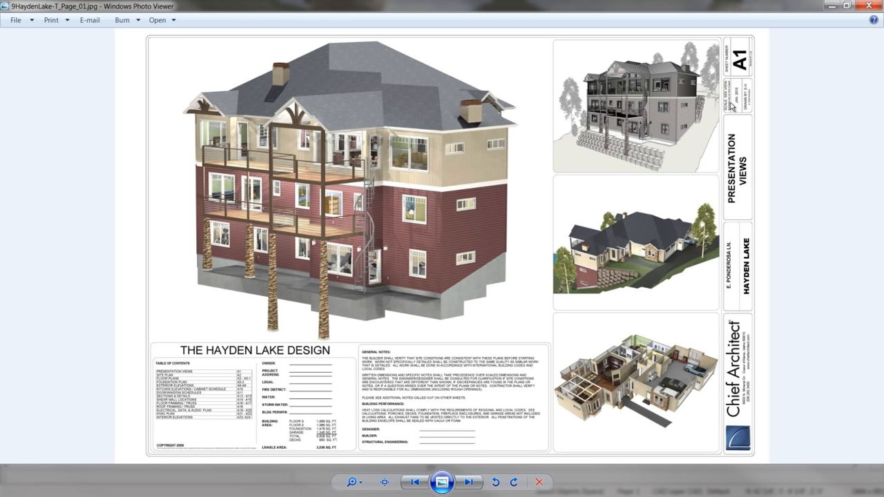
pyautogui.press('Right')
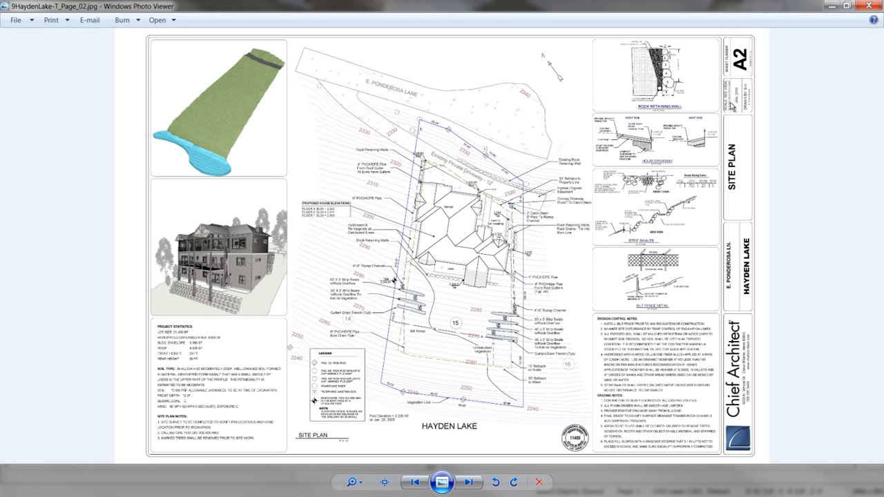
pyautogui.press('Right')
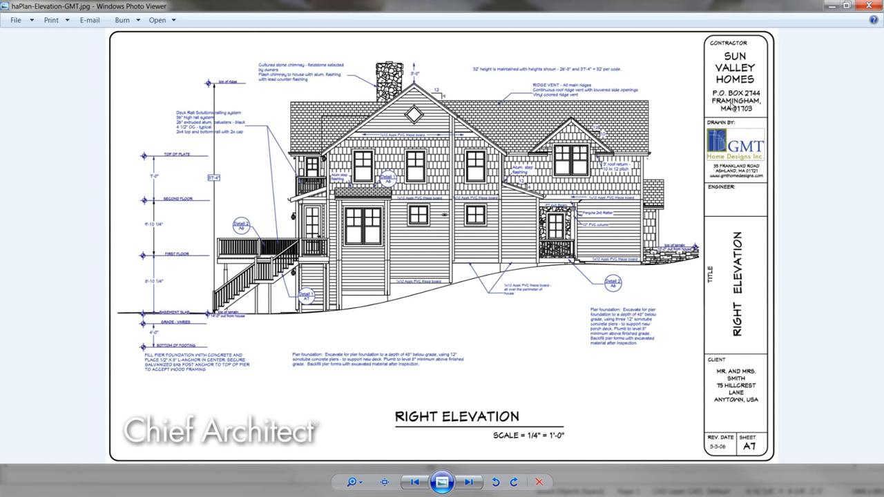
pyautogui.press('Right')
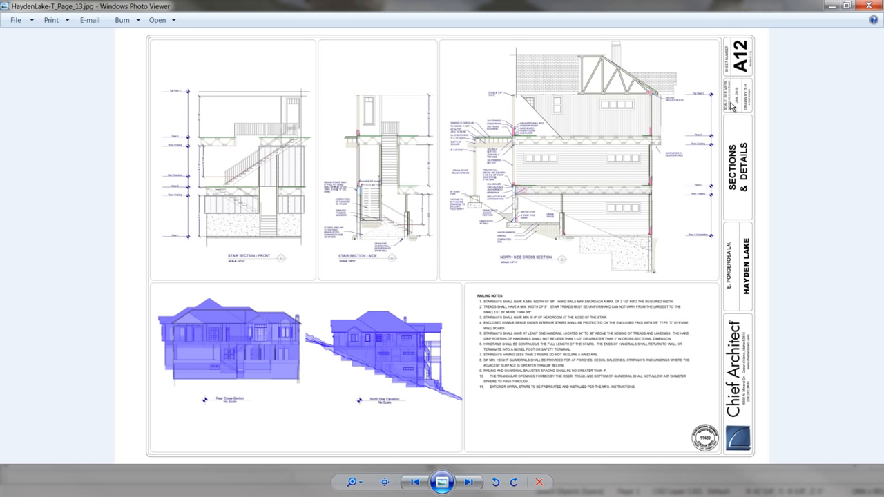
pyautogui.press('Right')
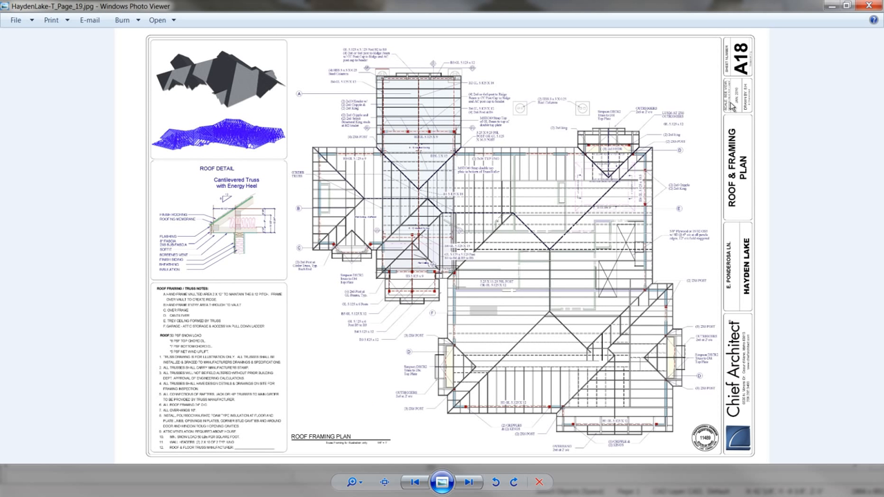